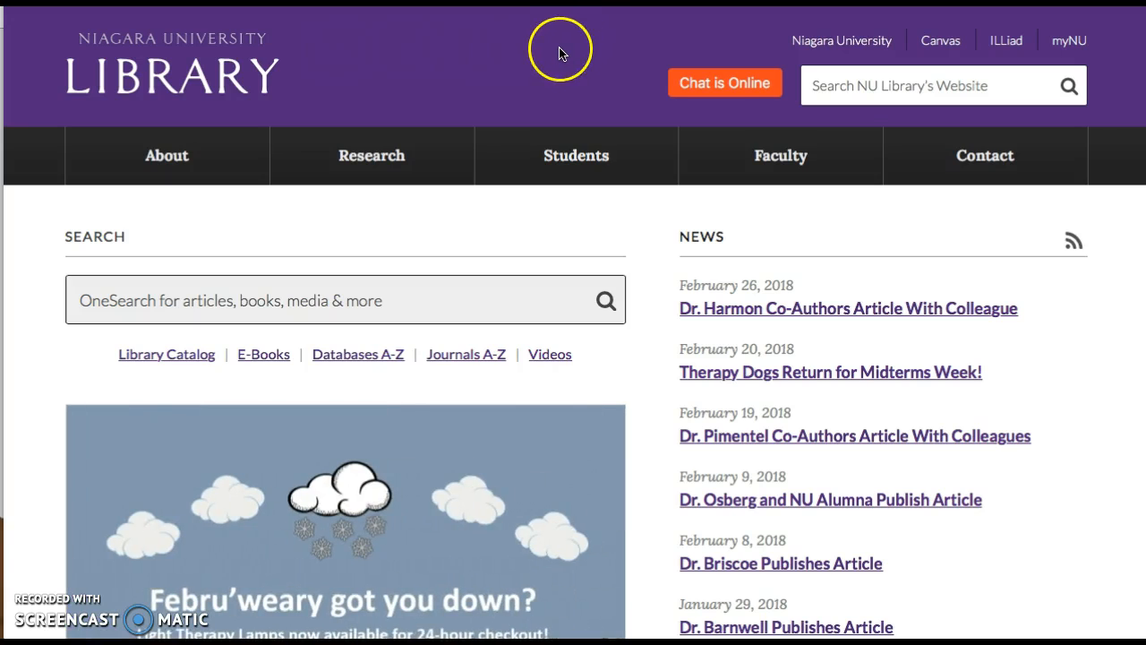
# Go to the library's Research Guides and scroll down the subject list.
pyautogui.click(367, 157)
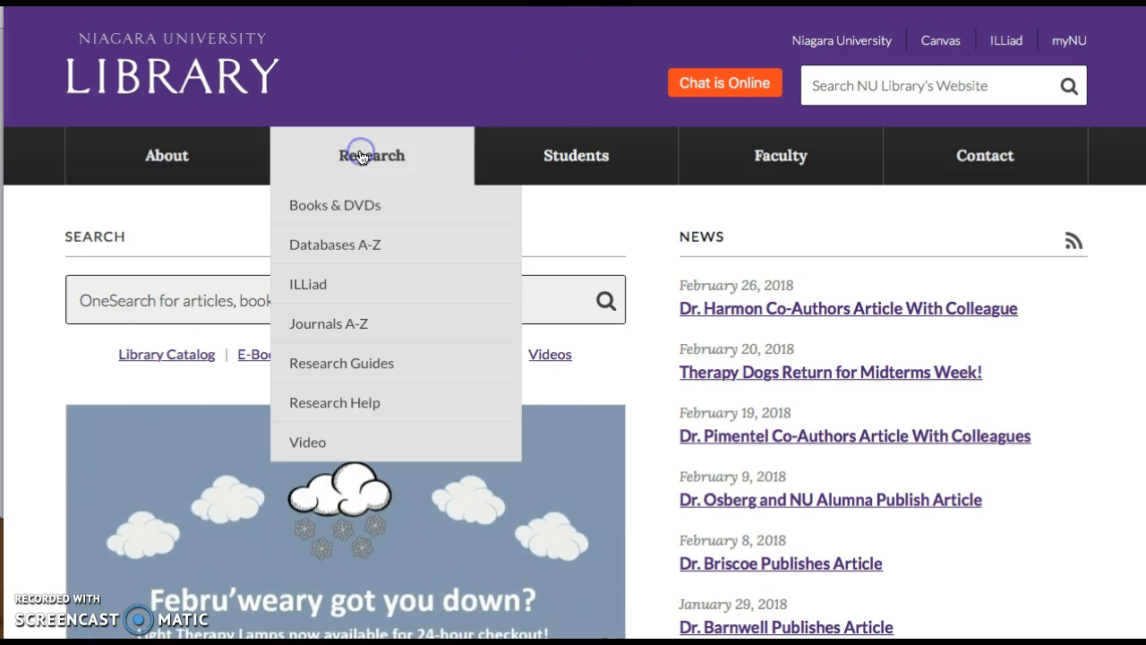
pyautogui.click(341, 363)
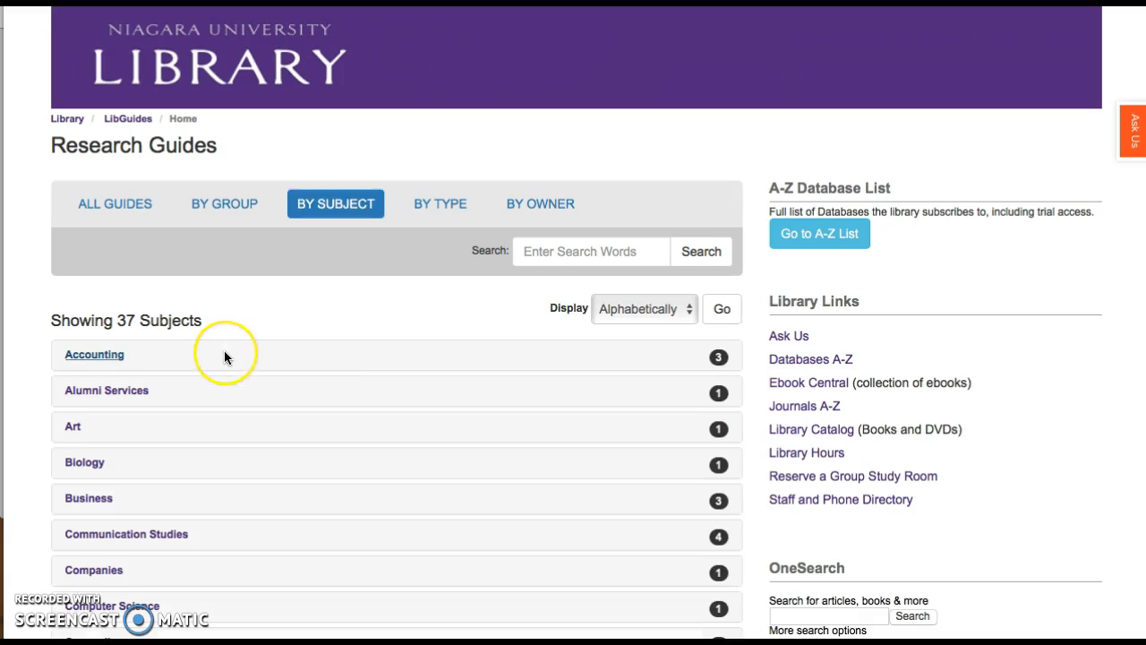
pyautogui.scroll(-5, 224, 353)
pyautogui.scroll(-2, 223, 356)
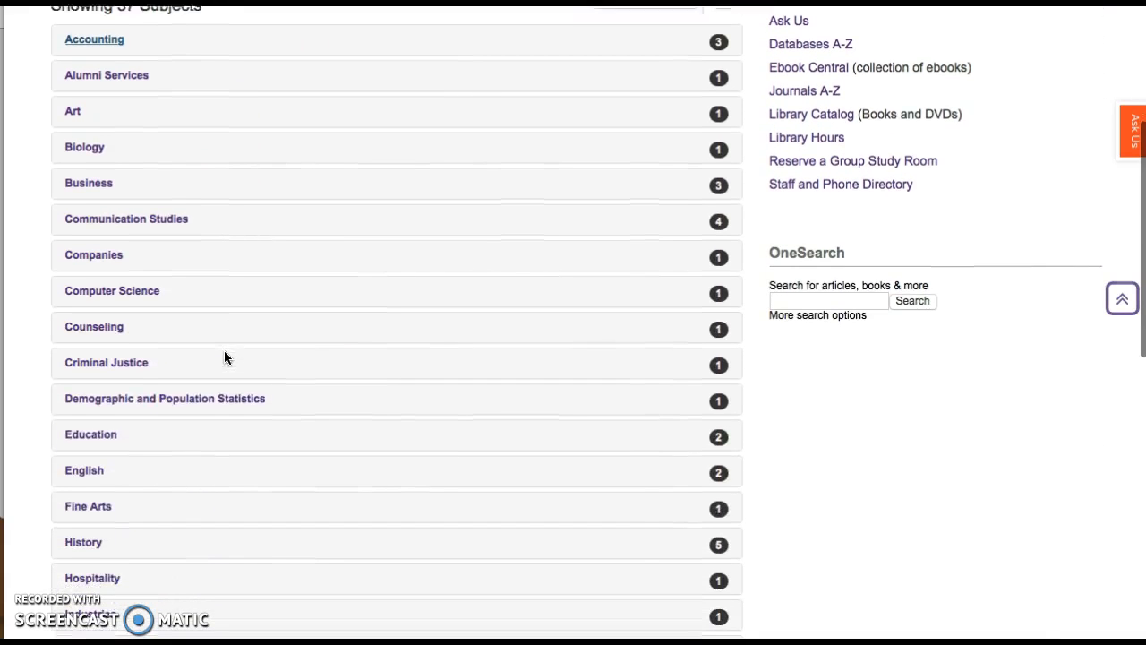
# Open the Education Research guide under Education and show its Course Guides list.
pyautogui.click(106, 431)
pyautogui.click(143, 479)
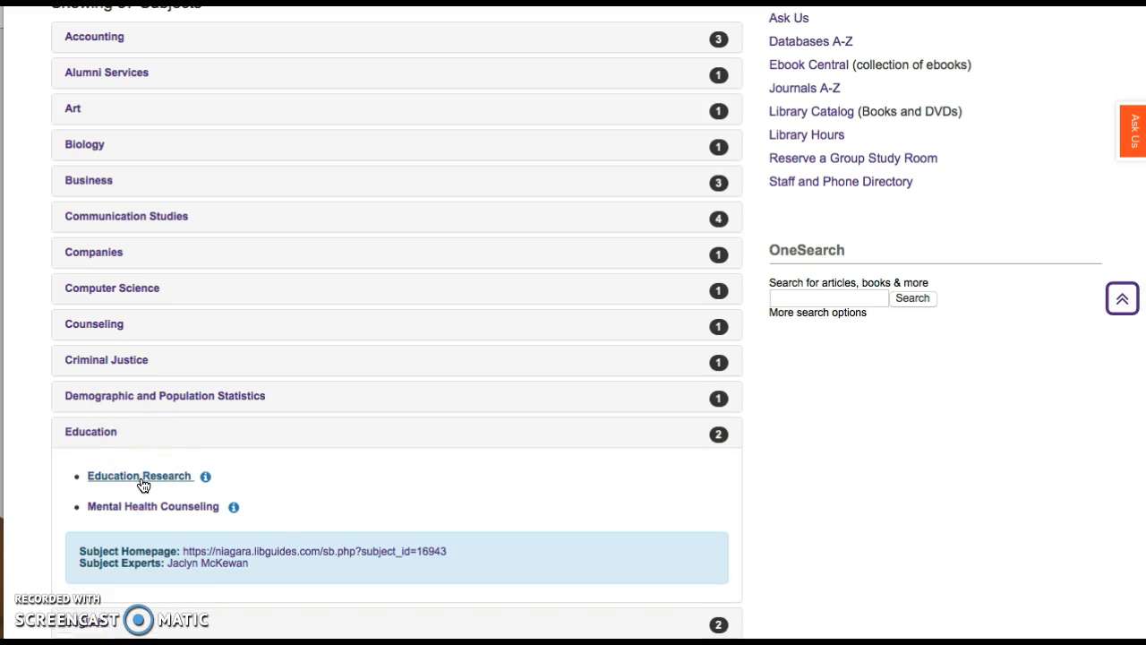
pyautogui.click(143, 478)
pyautogui.click(209, 190)
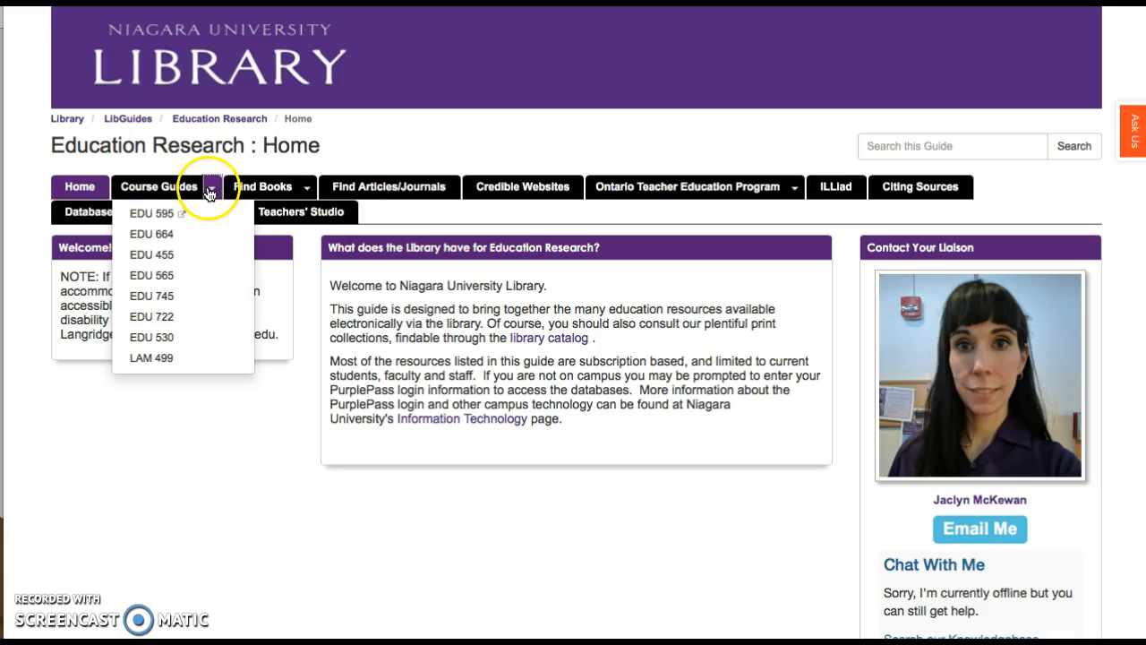
# Pick EDU 595 from Course Guides and switch to its Beginning your Research section.
pyautogui.click(166, 215)
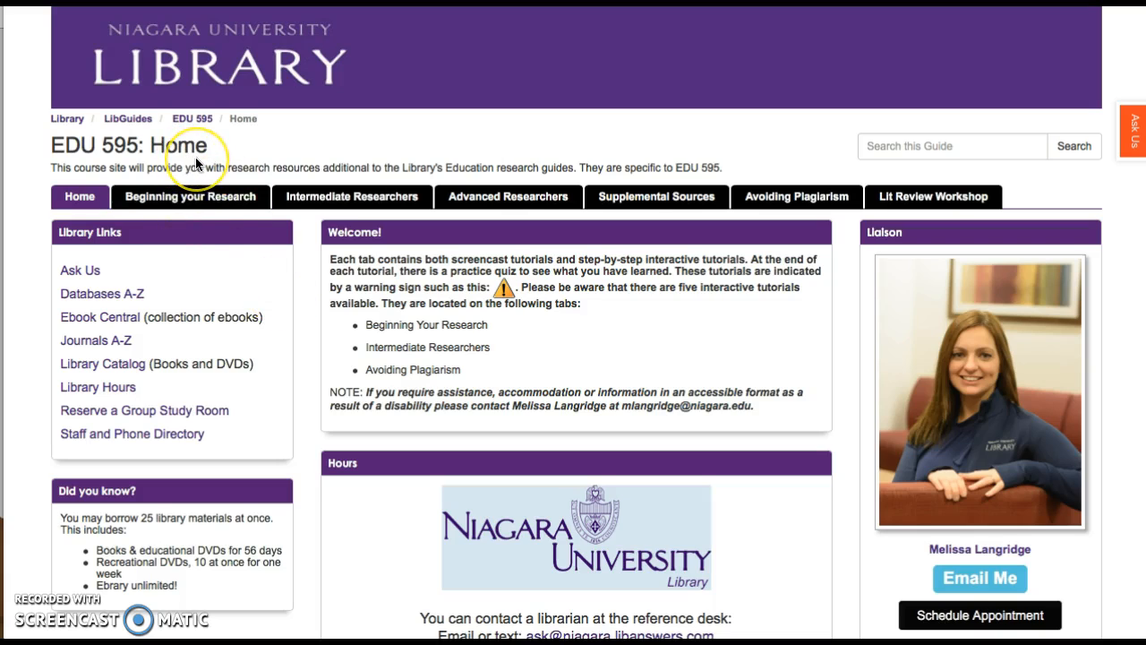
pyautogui.press('XF86AudioRaiseVolume')
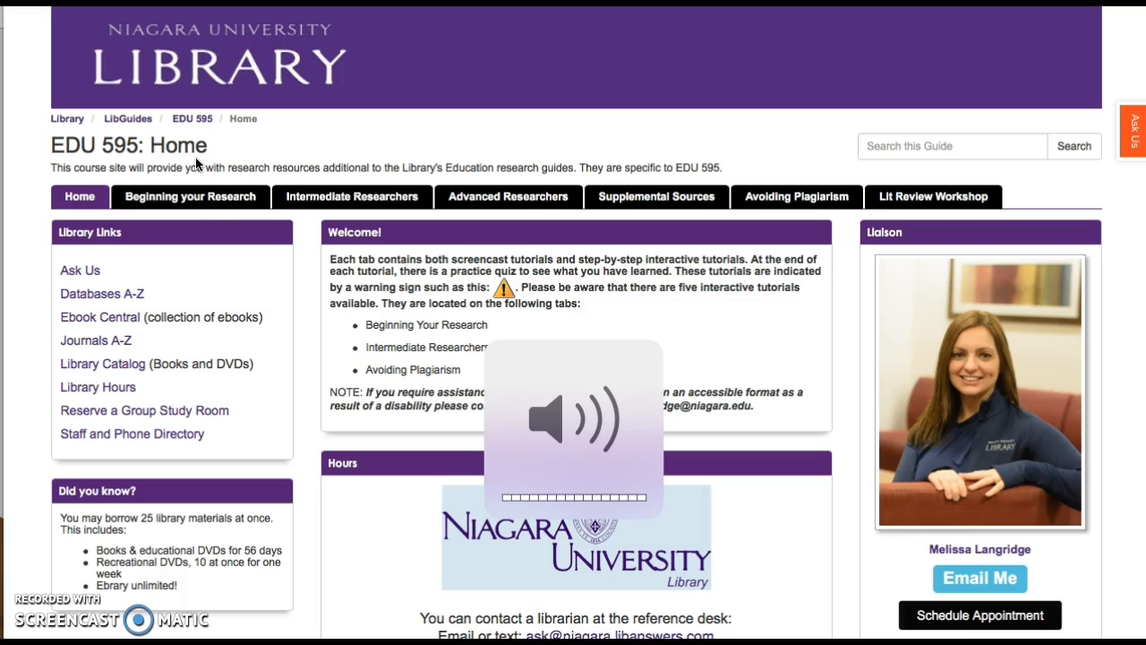
pyautogui.click(193, 198)
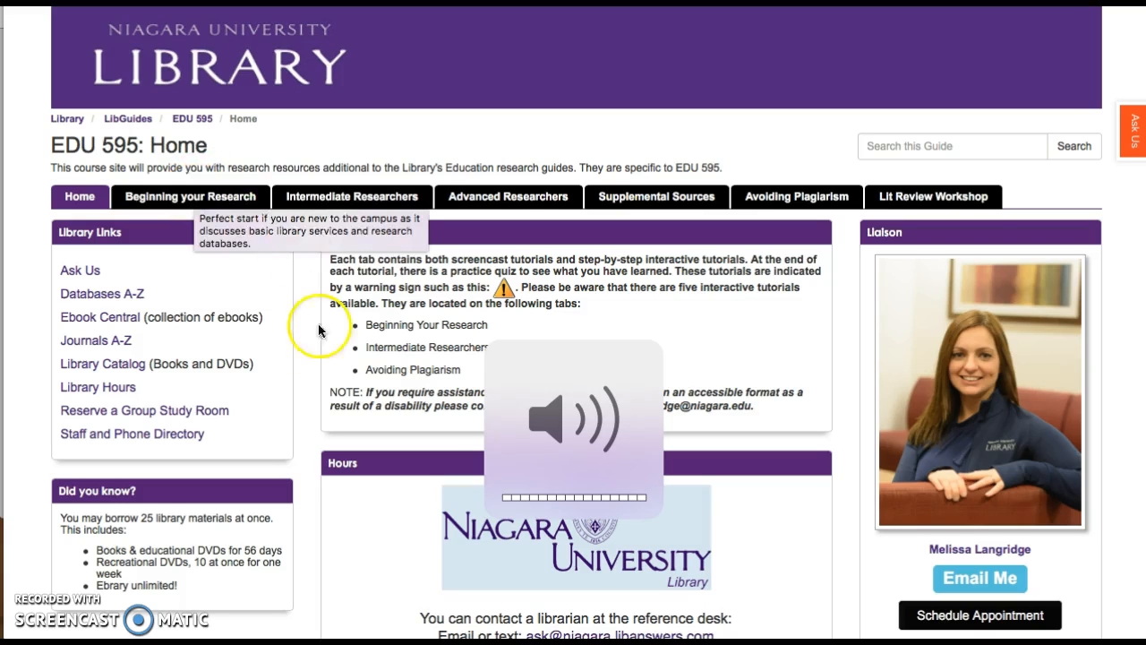
pyautogui.scroll(-3, 333, 366)
pyautogui.scroll(5, 333, 371)
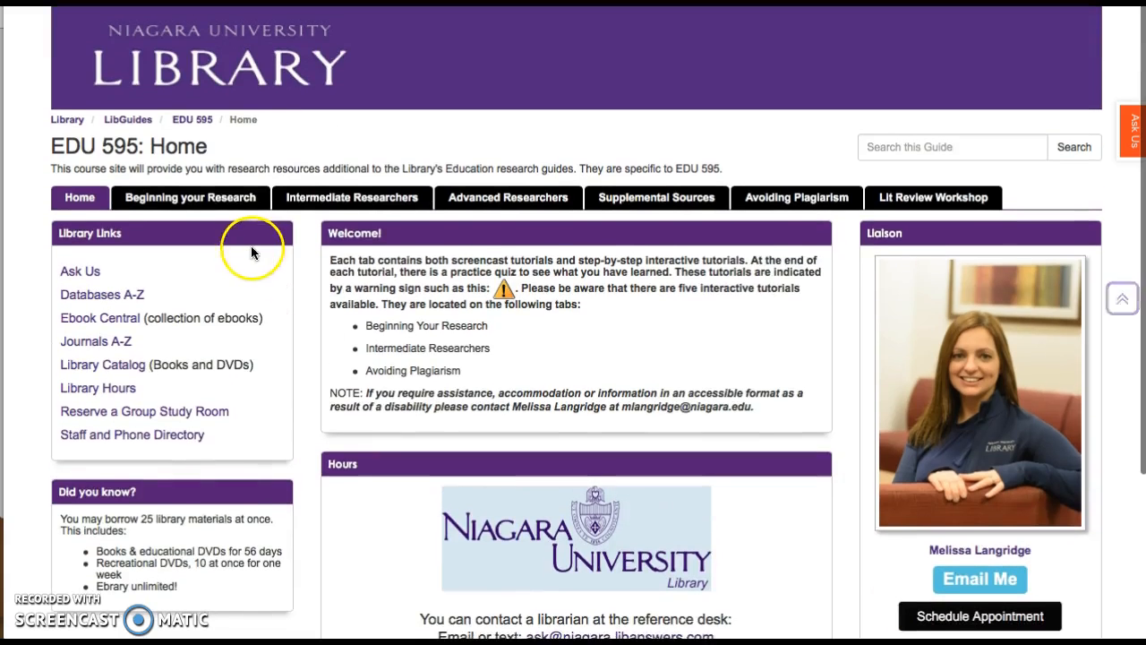
pyautogui.click(231, 210)
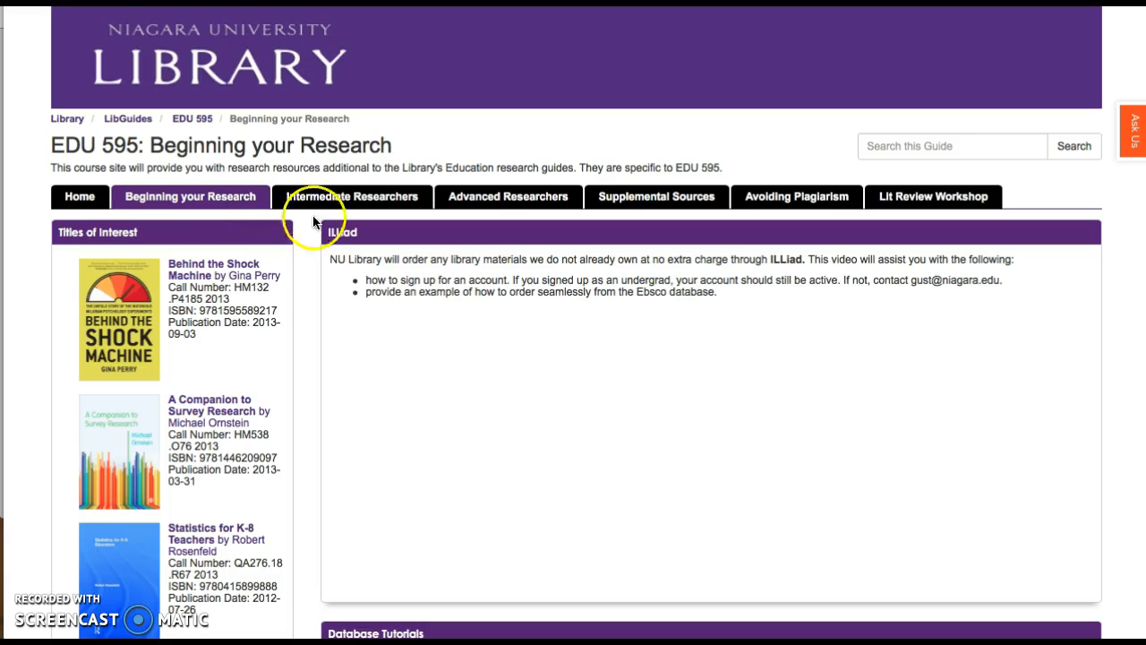
# Read through the Beginning your Research page, then go to Intermediate Researchers.
pyautogui.scroll(-3, 448, 424)
pyautogui.scroll(-1, 318, 480)
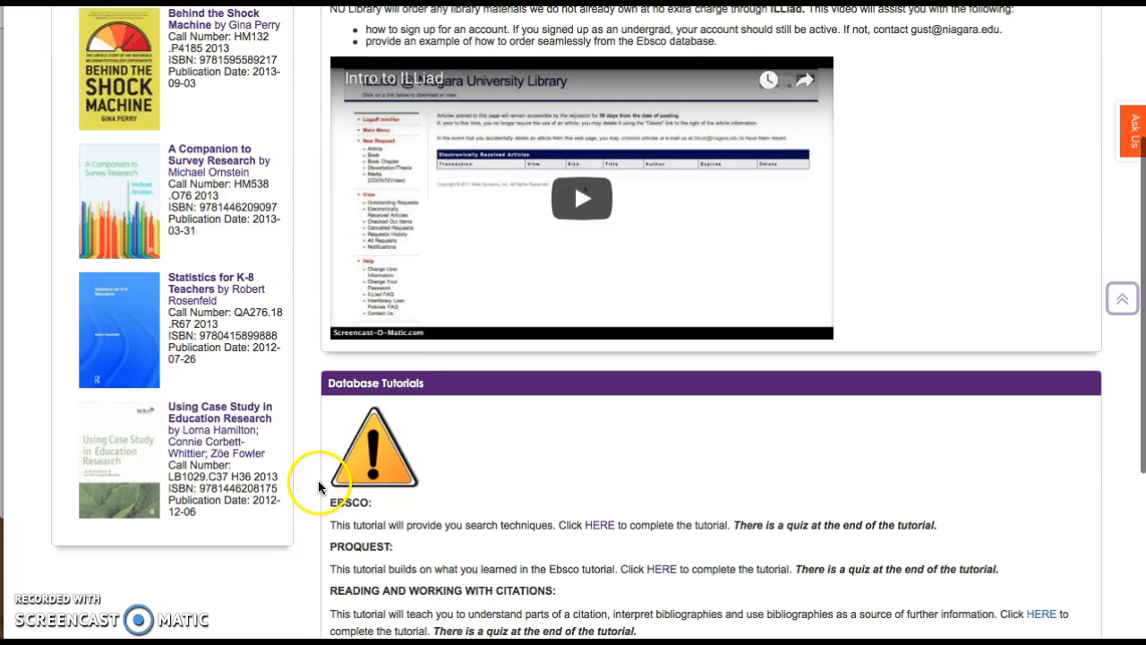
pyautogui.scroll(-3, 309, 462)
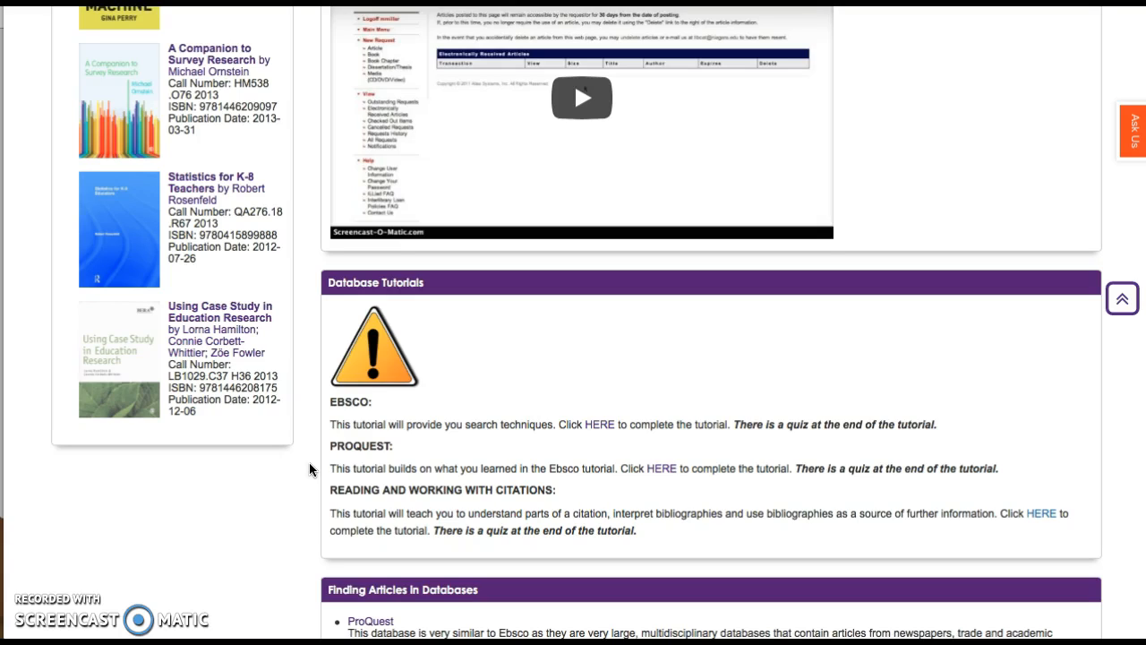
pyautogui.scroll(-4, 309, 462)
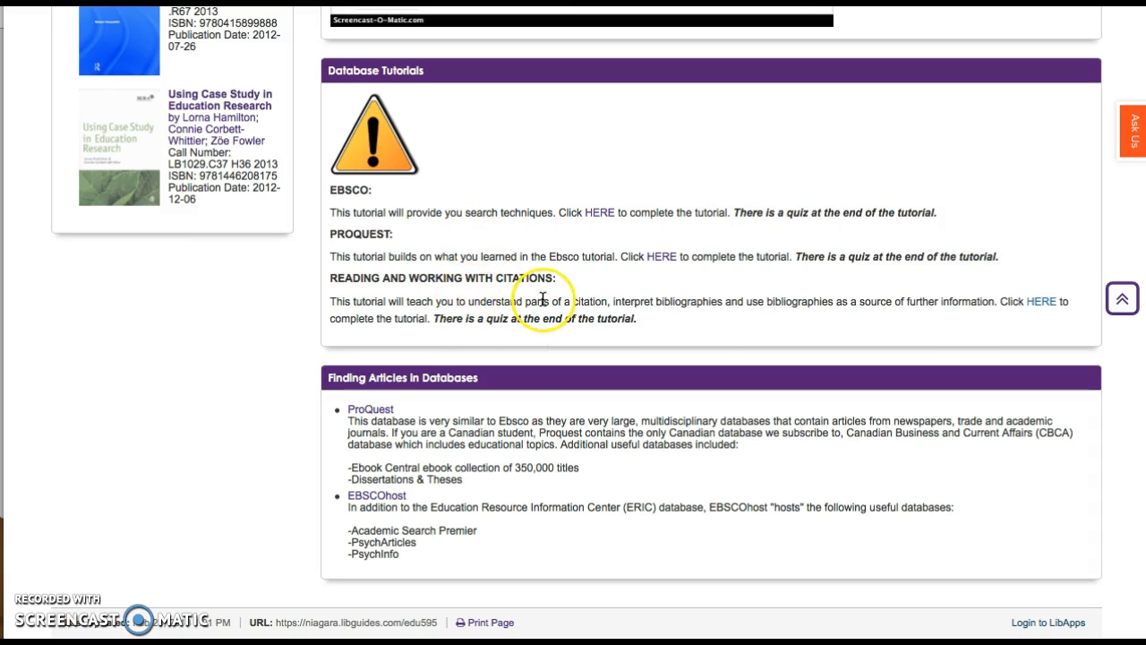
pyautogui.scroll(5, 541, 300)
pyautogui.scroll(-3, 532, 328)
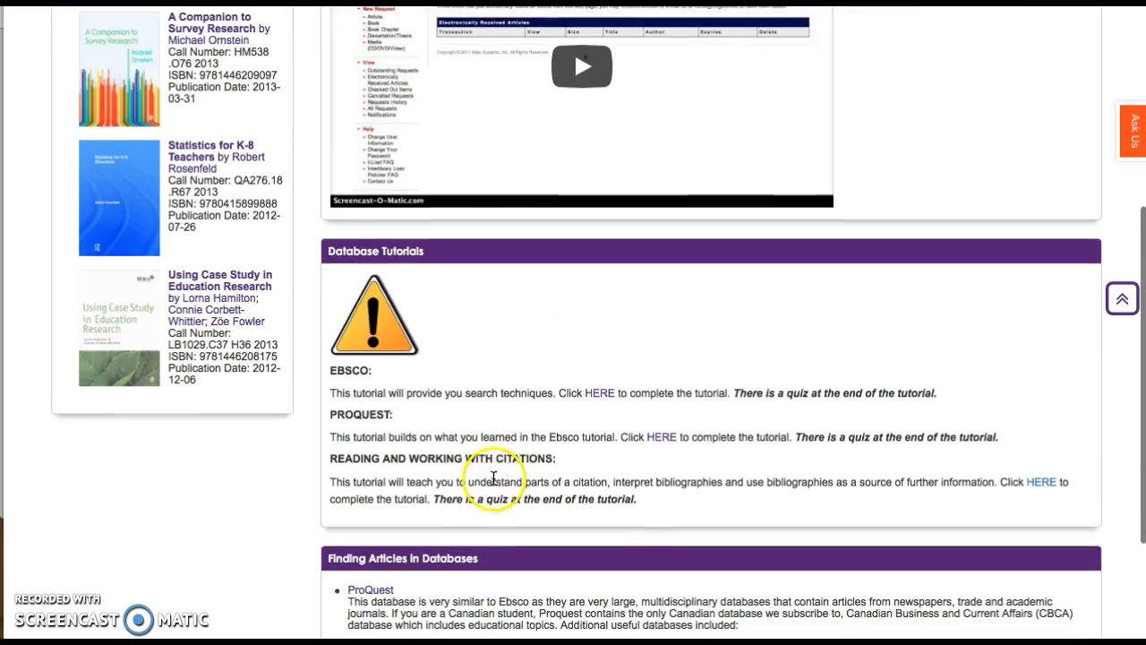
pyautogui.scroll(4, 494, 477)
pyautogui.click(356, 137)
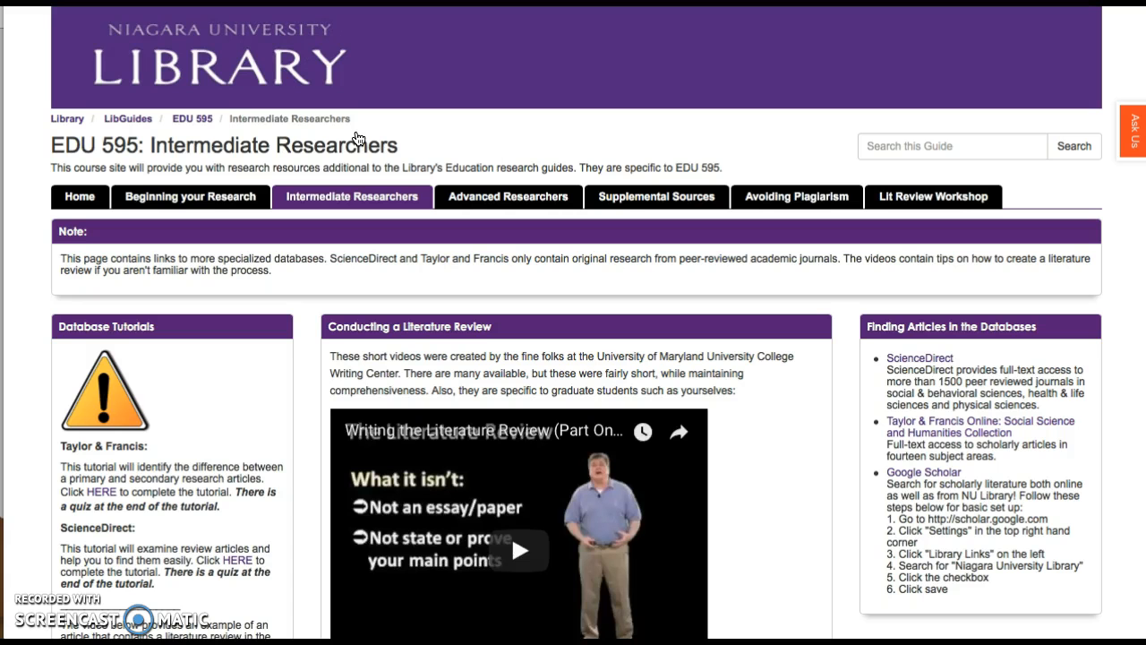
pyautogui.scroll(-3, 357, 137)
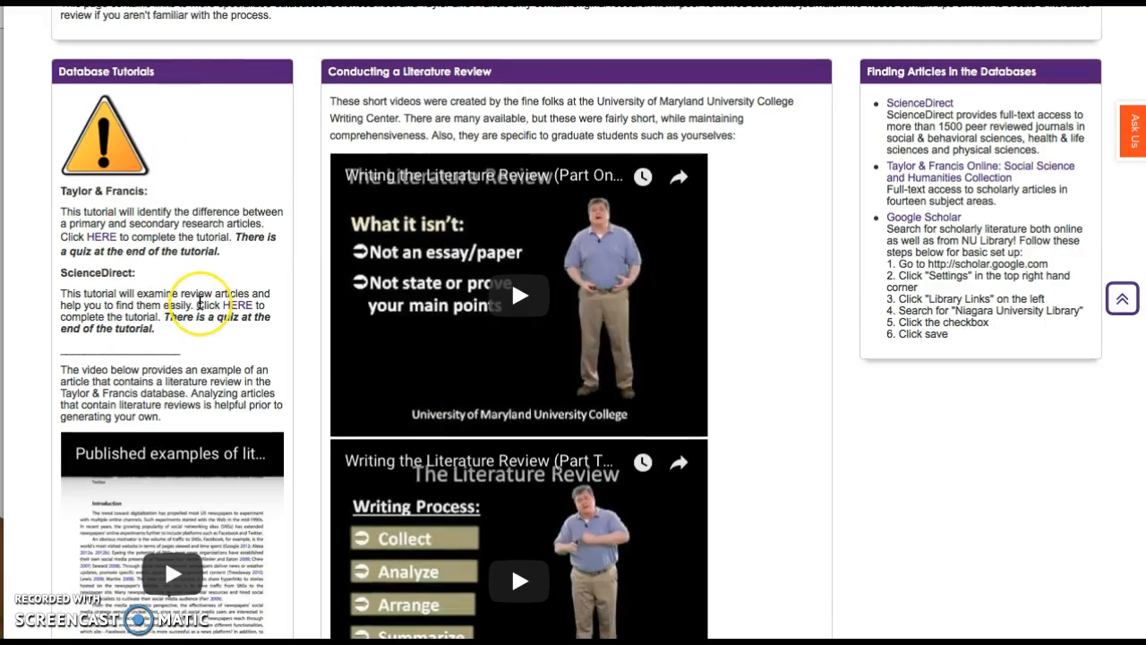
pyautogui.scroll(-1, 199, 303)
pyautogui.click(233, 465)
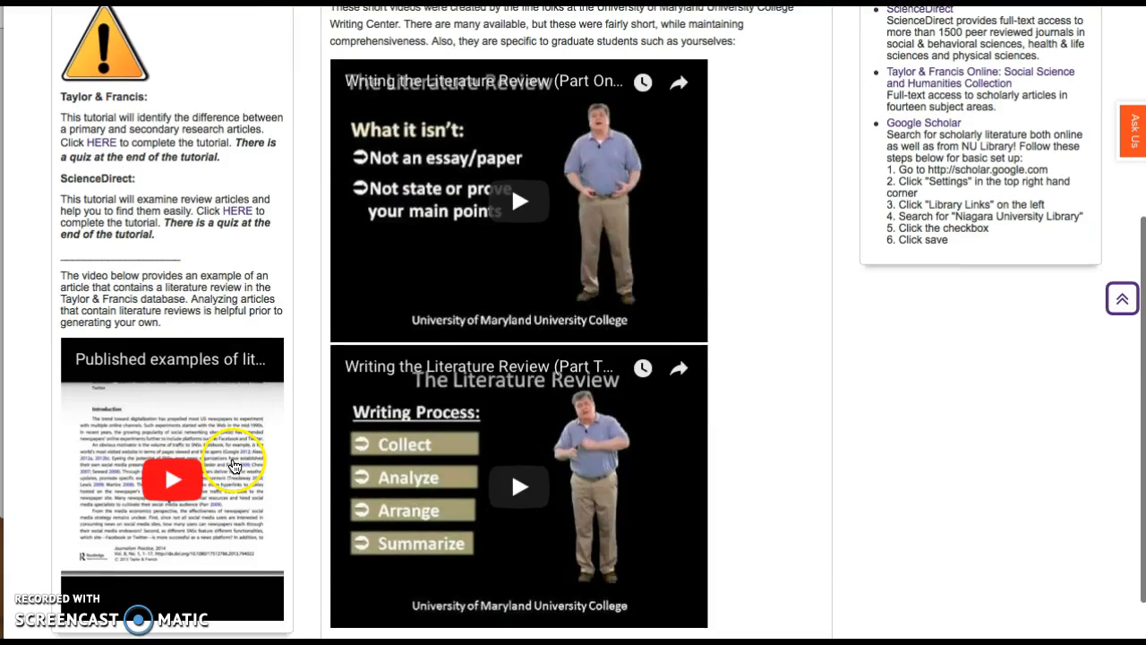
pyautogui.scroll(-1, 224, 483)
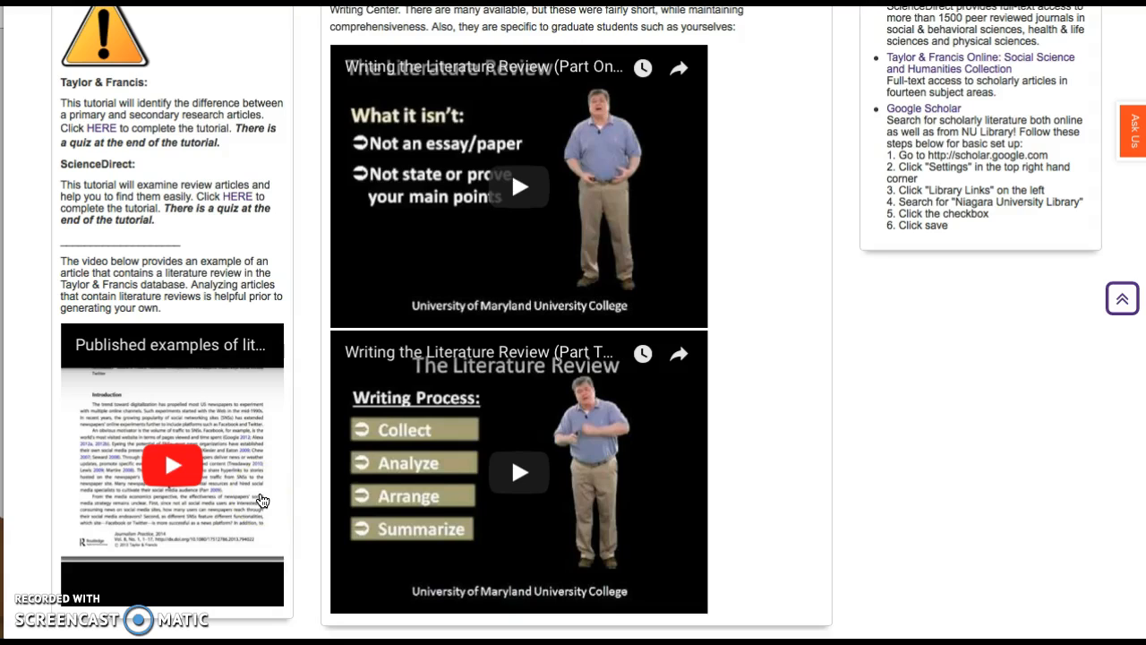
pyautogui.press('XF86AudioRaiseVolume')
pyautogui.scroll(3, 767, 460)
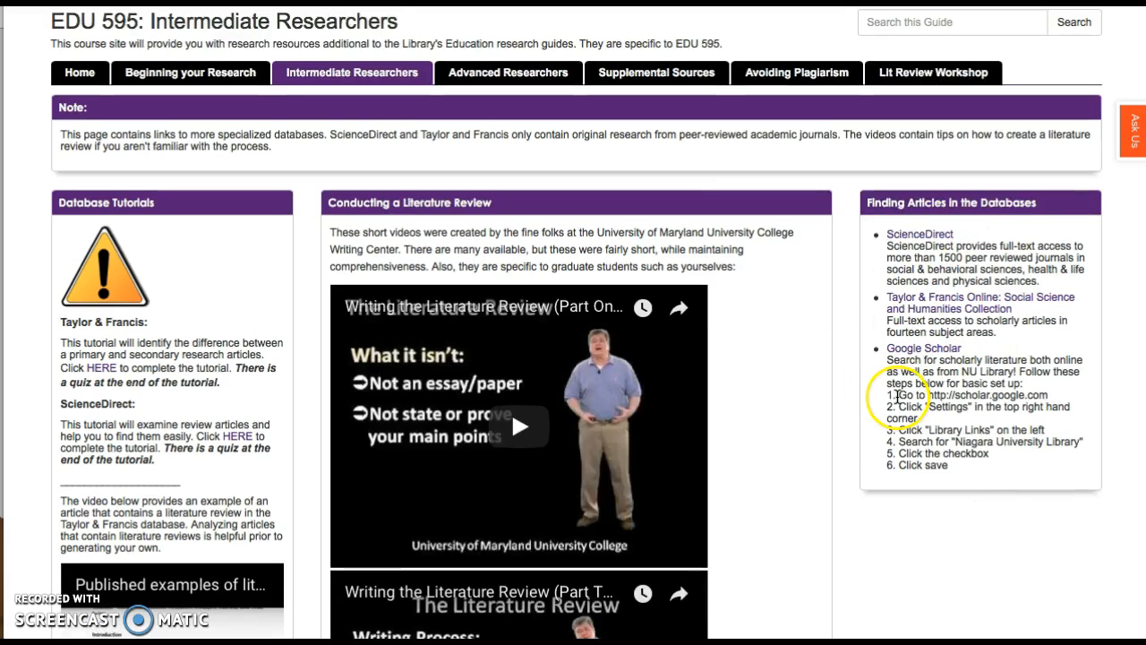
# Open the ScienceDirect database and start entering keywords in its Keywords box.
pyautogui.click(910, 235)
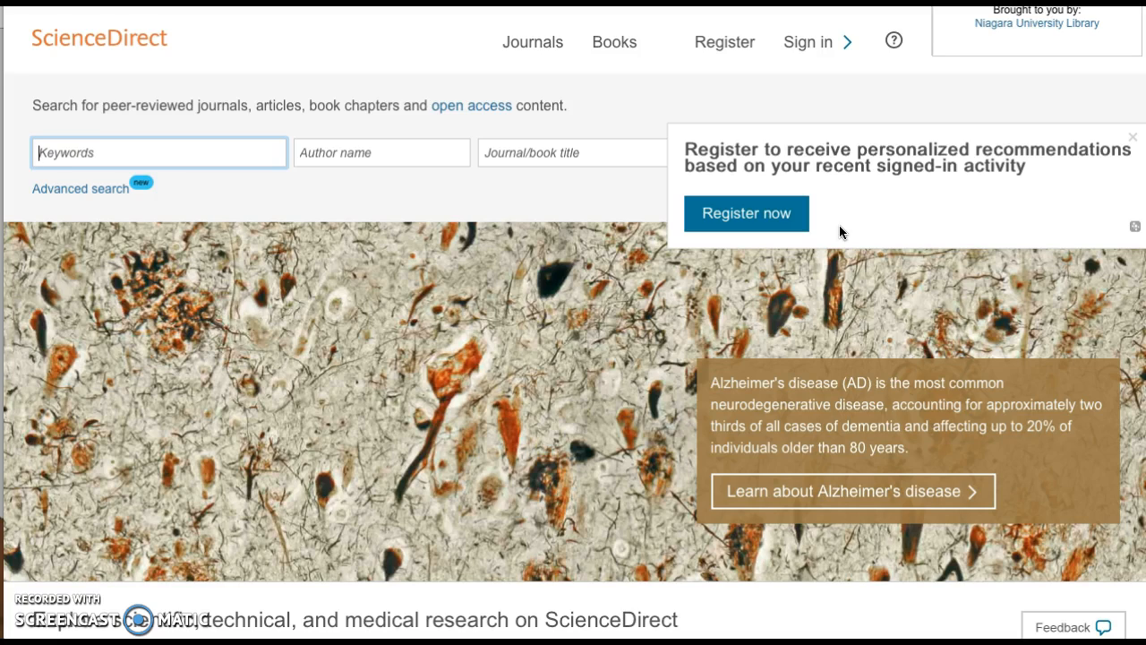
pyautogui.click(238, 154)
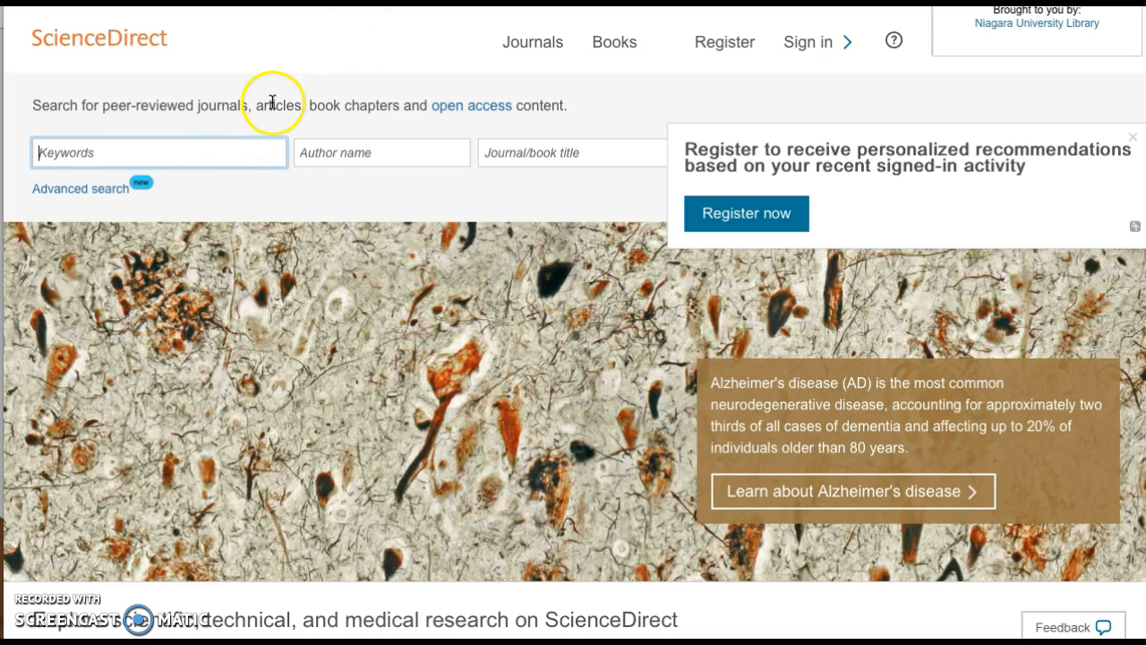
pyautogui.write('ch')
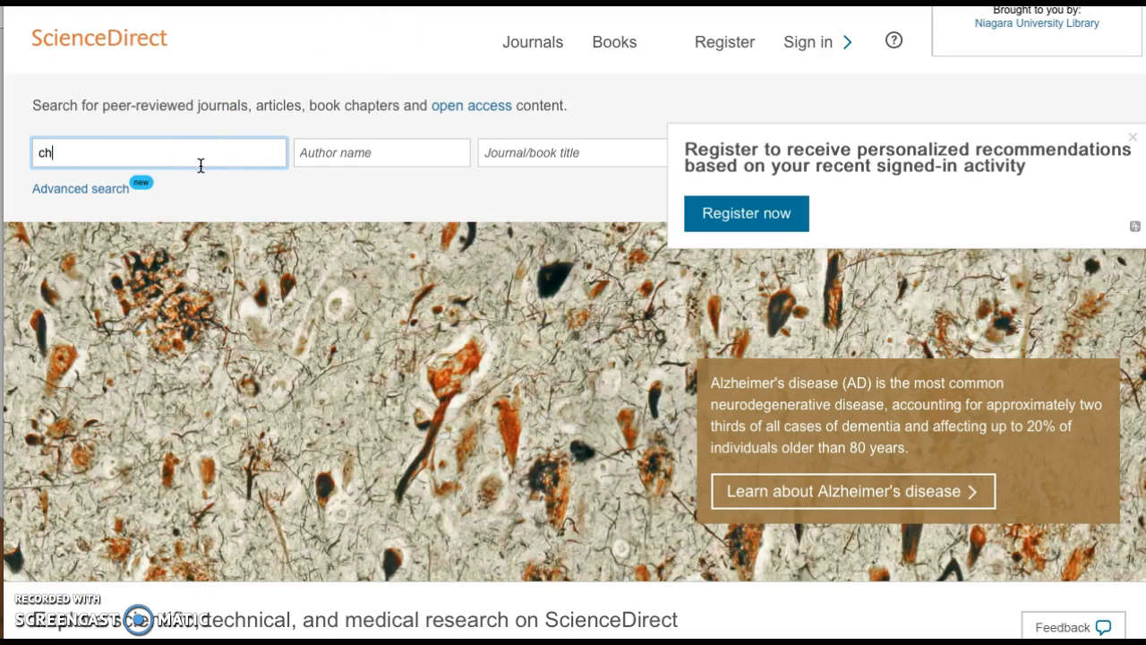
pyautogui.press('BackSpace')
pyautogui.write('"cha')
pyautogui.press('BackSpace')
pyautogui.press('BackSpace')
pyautogui.press('BackSpace')
pyautogui.press('BackSpace')
# Search ScienceDirect for charter school and "student achievement".
pyautogui.write('charter s')
pyautogui.write('chool ')
pyautogui.write('and ')
pyautogui.write('"student ')
pyautogui.write('s')
pyautogui.press('BackSpace')
pyautogui.write('achie')
pyautogui.press('BackSpace')
pyautogui.press('BackSpace')
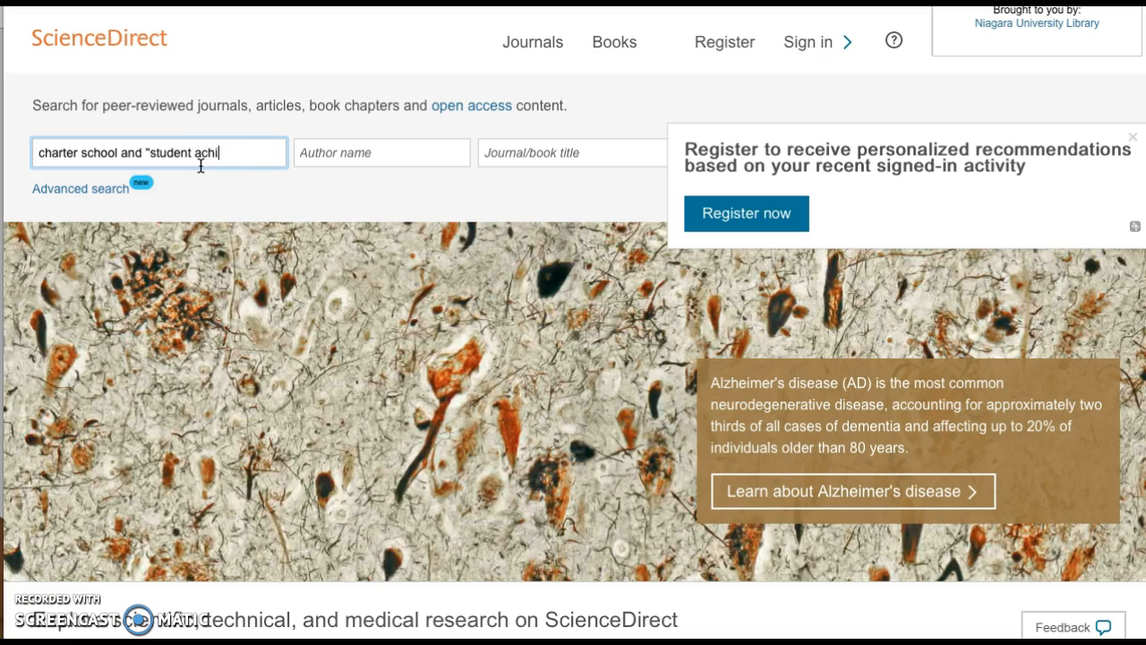
pyautogui.write('ve')
pyautogui.click(201, 167)
pyautogui.write('ment"')
pyautogui.press('Return')
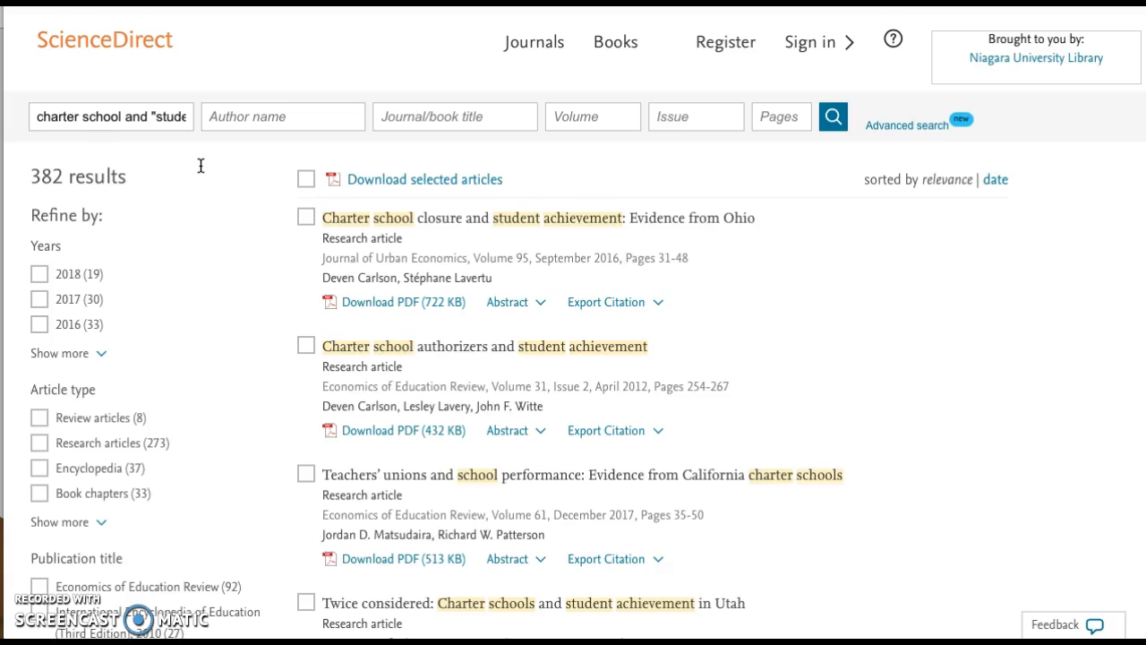
# Review the charter school and "student achievement" query and rerun the search.
pyautogui.click(160, 122)
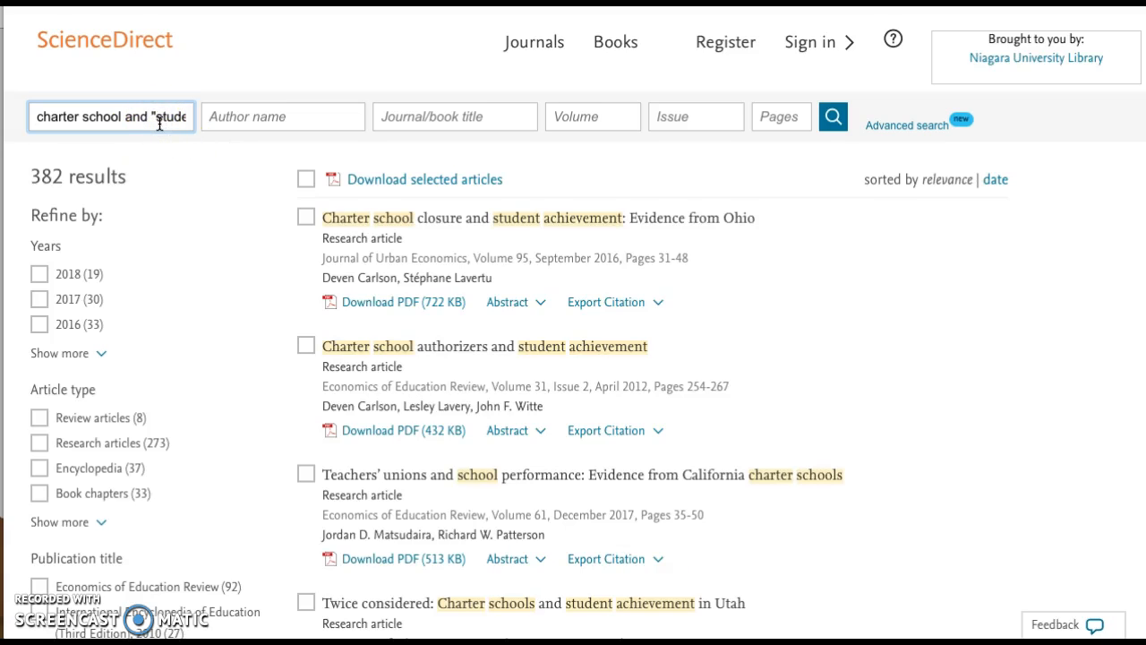
pyautogui.click(84, 134)
pyautogui.click(156, 119)
pyautogui.press('Right')
pyautogui.press('Right')
pyautogui.press('Right')
pyautogui.press('Right')
pyautogui.press('Right')
pyautogui.press('Right')
pyautogui.press('Right')
pyautogui.press('Right')
pyautogui.press('Right')
pyautogui.press('Right')
pyautogui.press('Right')
pyautogui.press('Right')
pyautogui.press('Right')
pyautogui.press('Right')
pyautogui.press('Right')
pyautogui.press('Right')
pyautogui.press('Right')
pyautogui.press('Right')
pyautogui.press('Right')
pyautogui.press('Right')
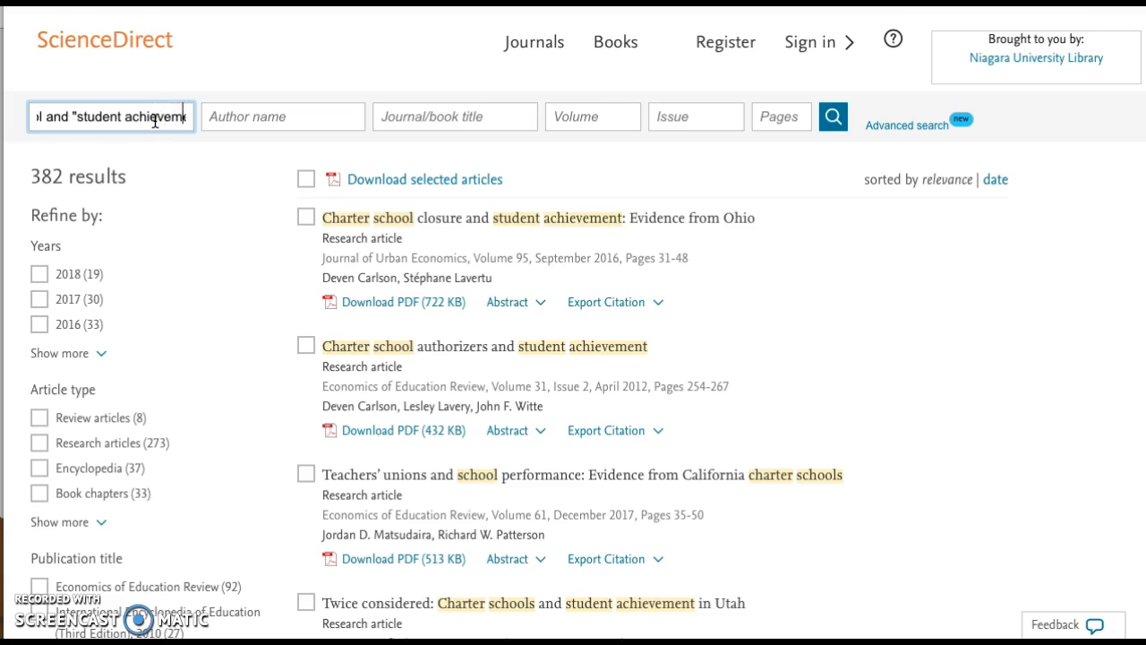
pyautogui.press('Return')
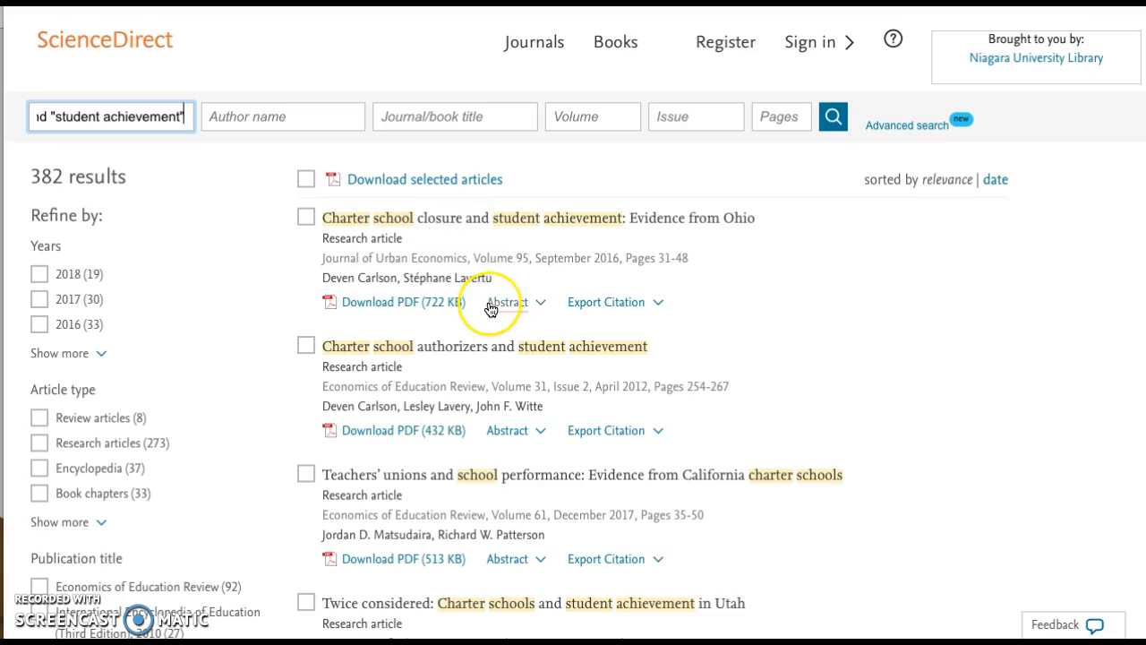
# Scroll the 382 results down to 'Examining charter student achievement effects across seven states'.
pyautogui.scroll(-1, 491, 309)
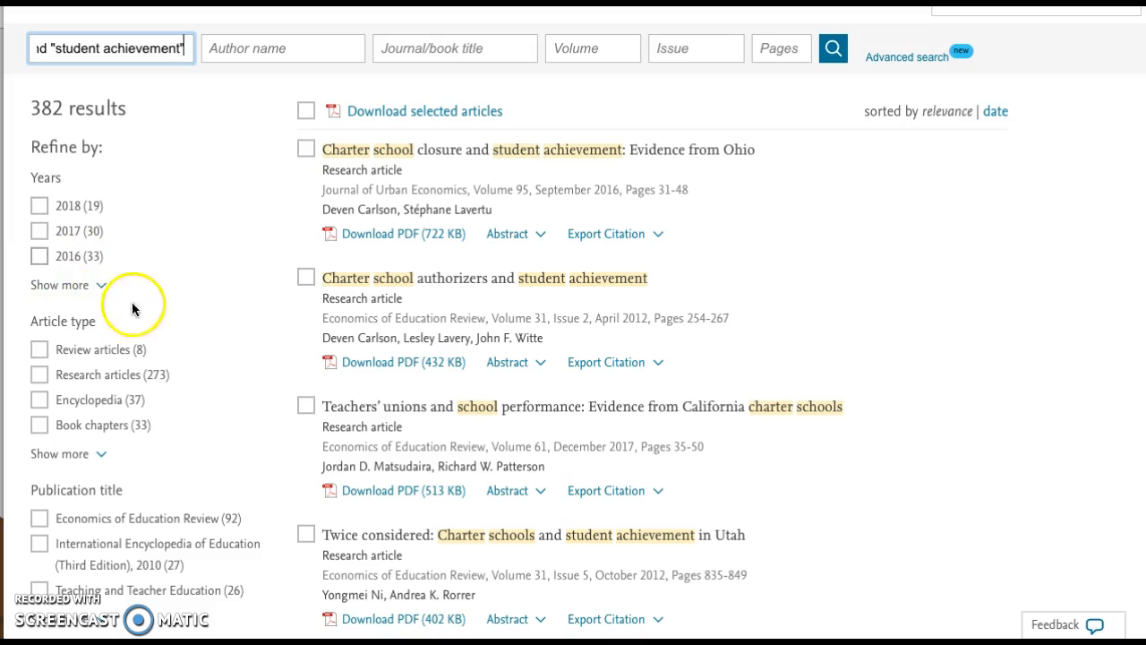
pyautogui.scroll(-1, 191, 300)
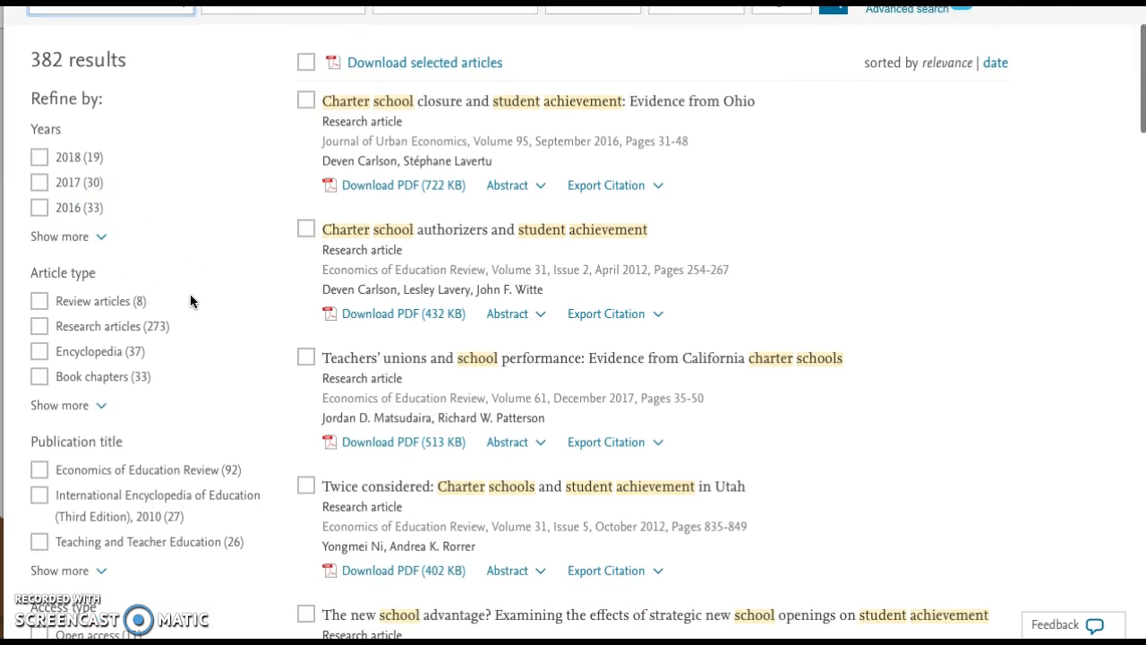
pyautogui.scroll(-1, 217, 294)
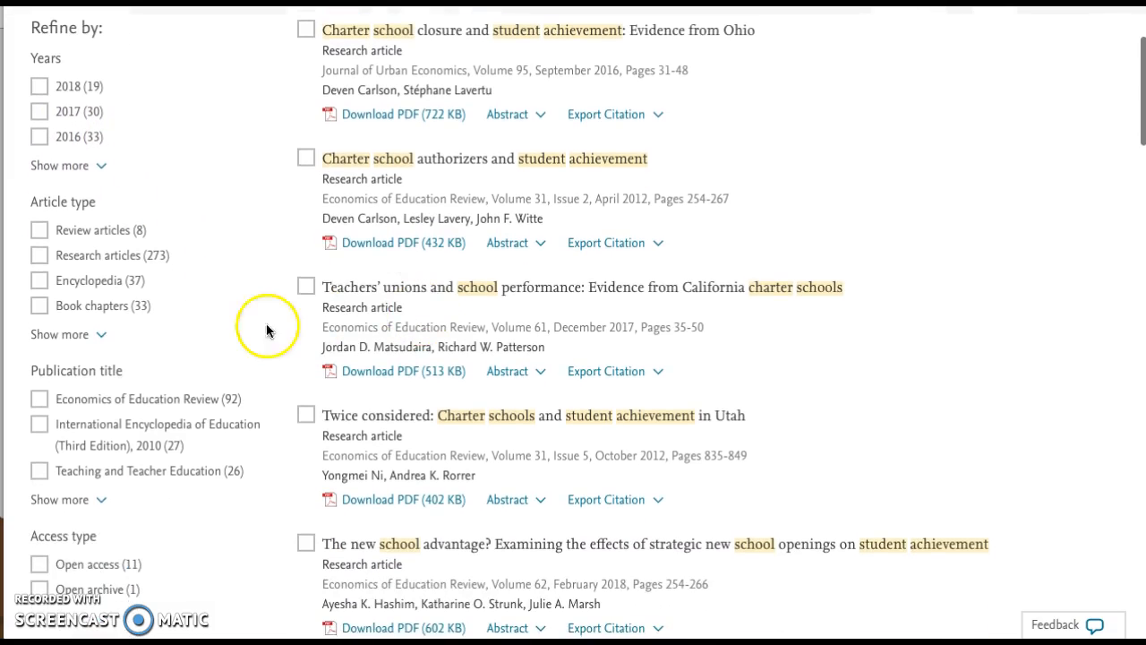
pyautogui.scroll(2, 255, 332)
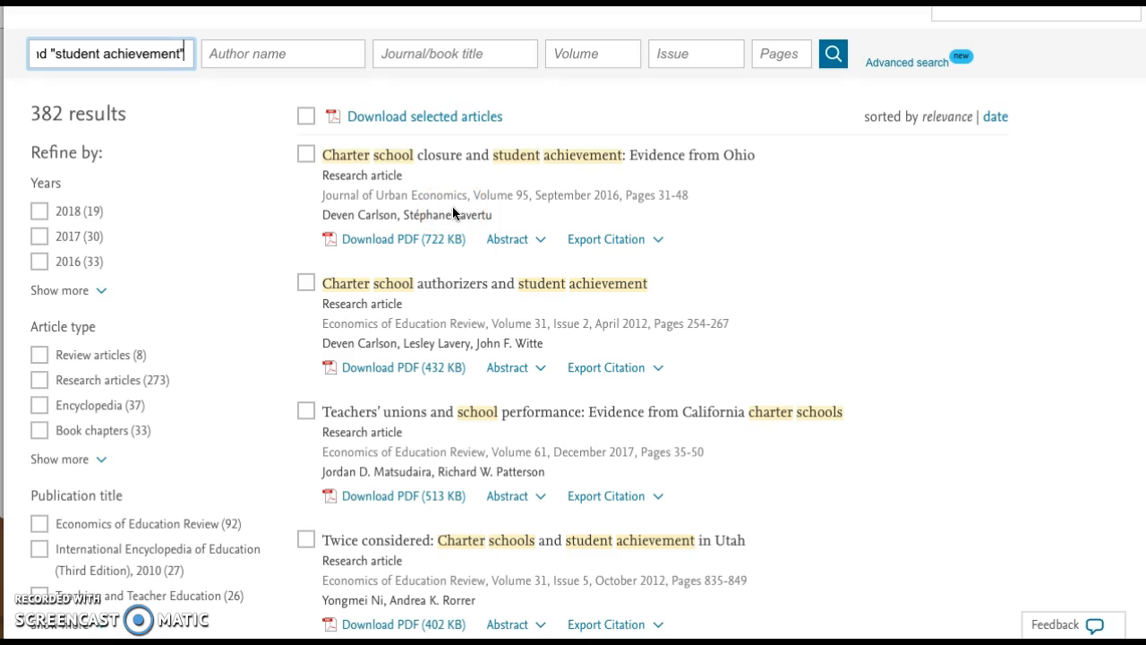
pyautogui.scroll(-1, 751, 287)
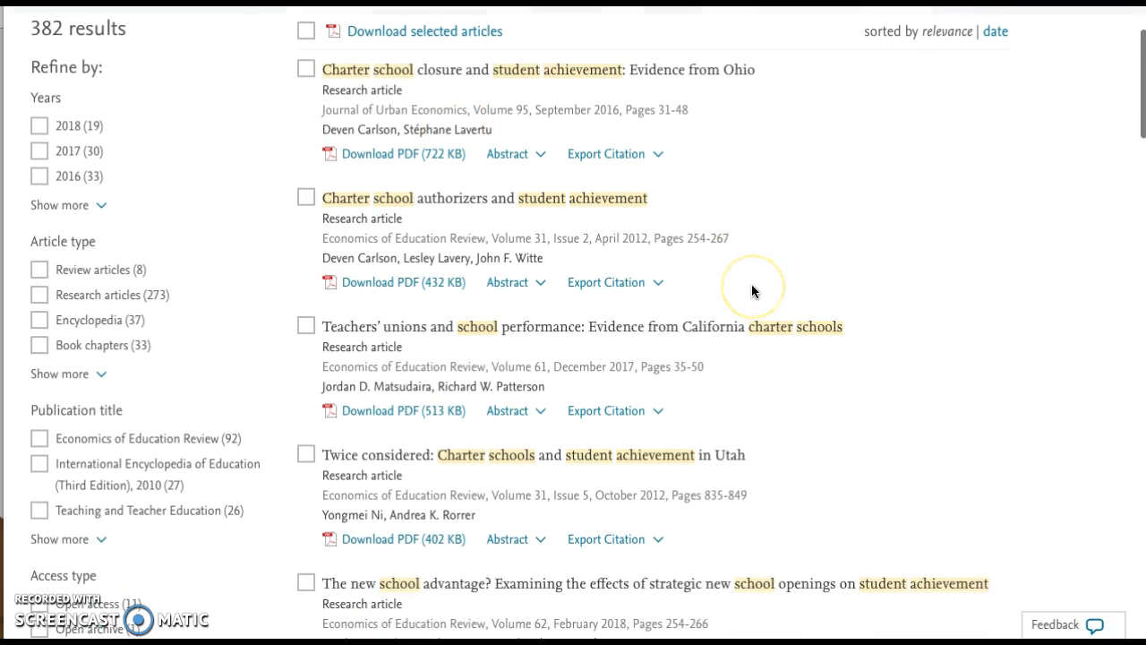
pyautogui.scroll(-1, 751, 286)
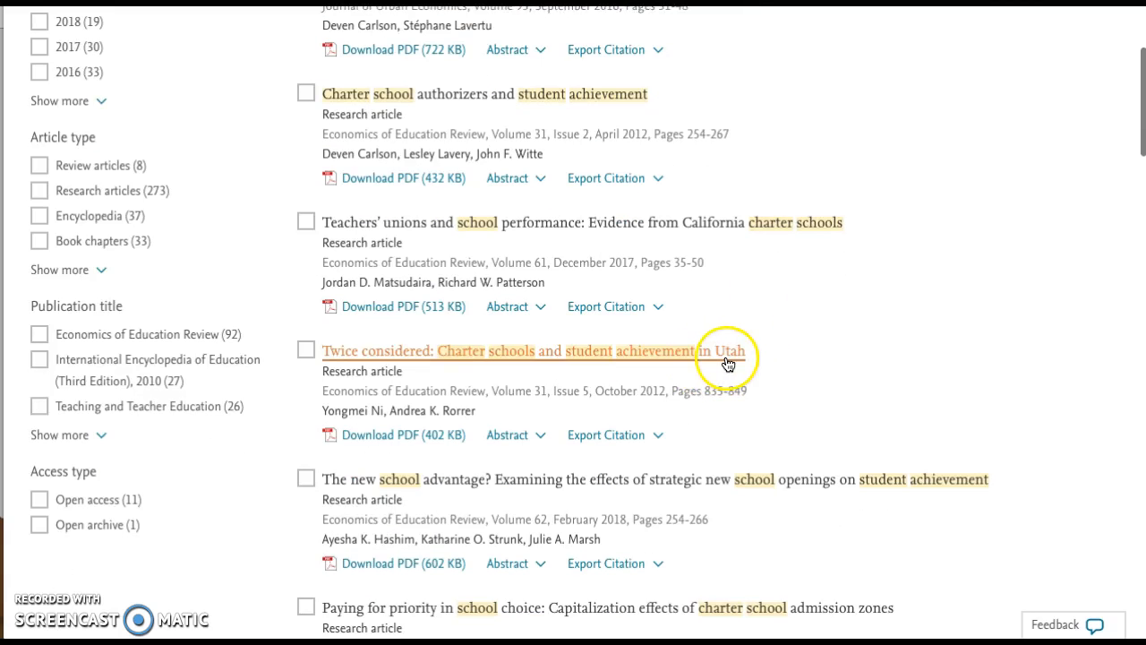
pyautogui.scroll(-1, 723, 366)
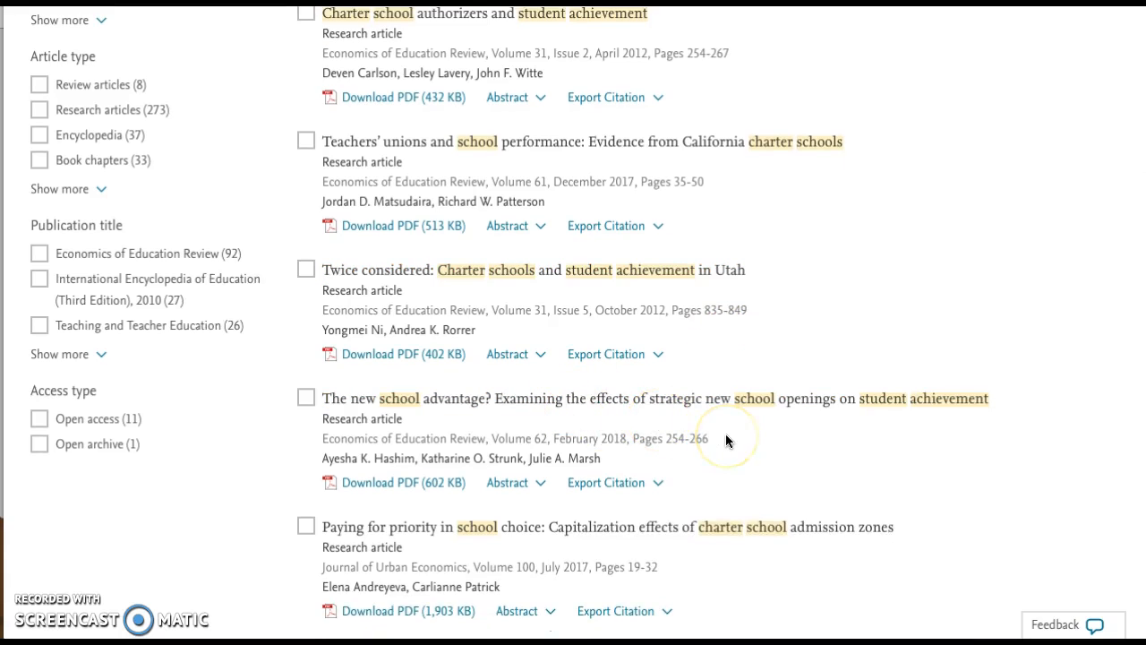
pyautogui.scroll(-1, 726, 440)
pyautogui.scroll(-1, 725, 440)
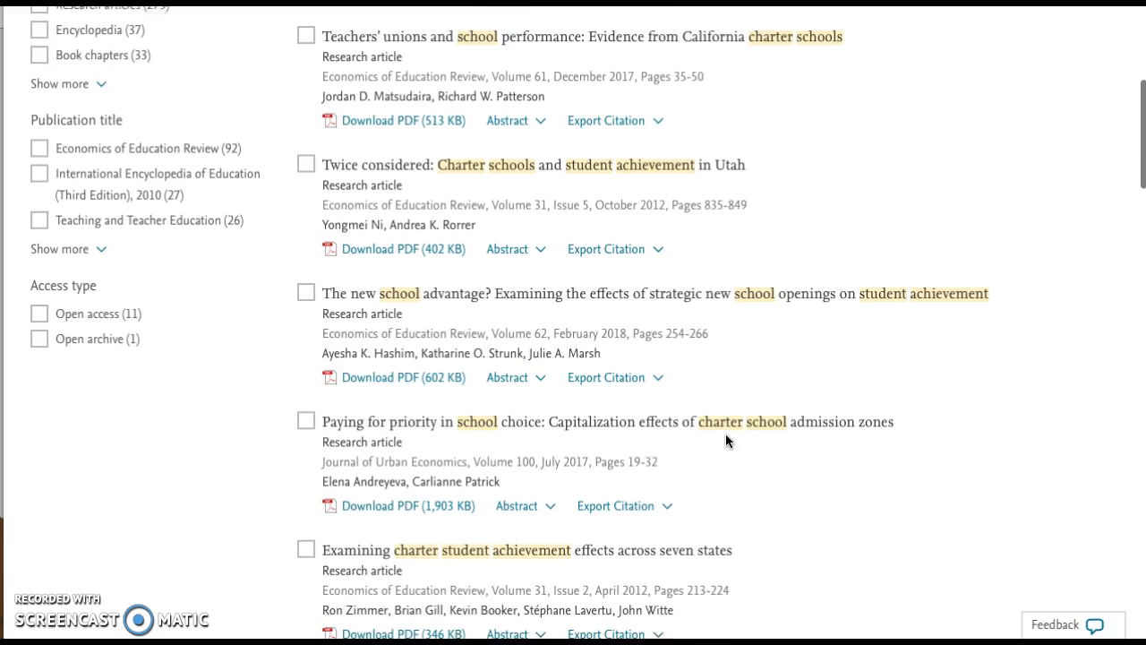
pyautogui.click(732, 323)
pyautogui.click(394, 368)
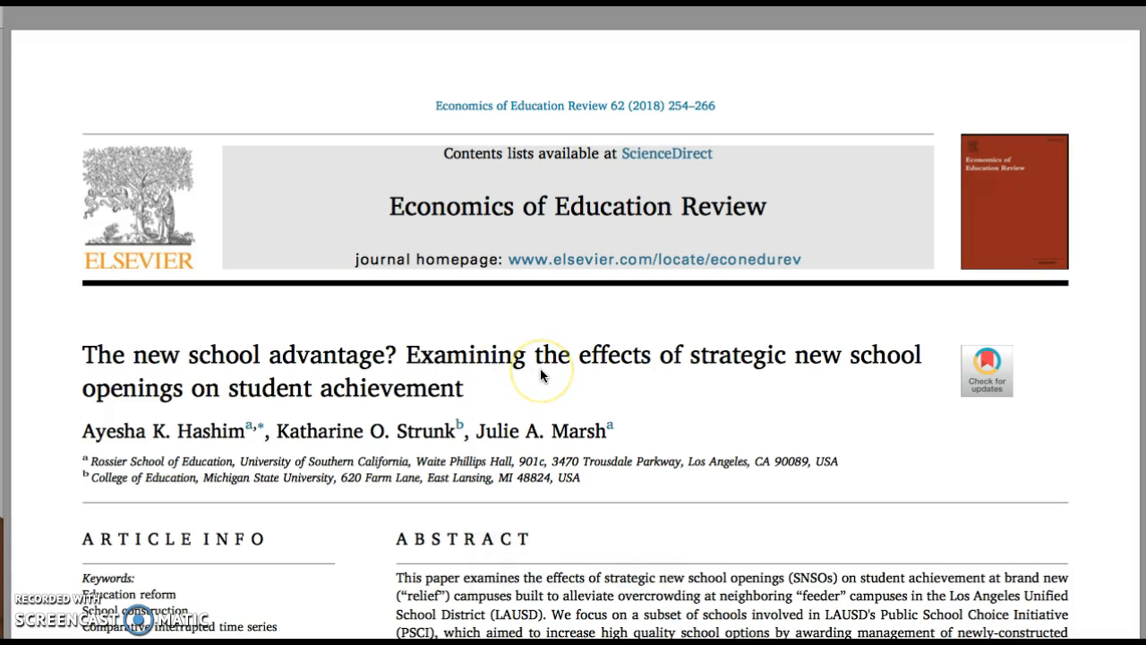
pyautogui.press('super+f')
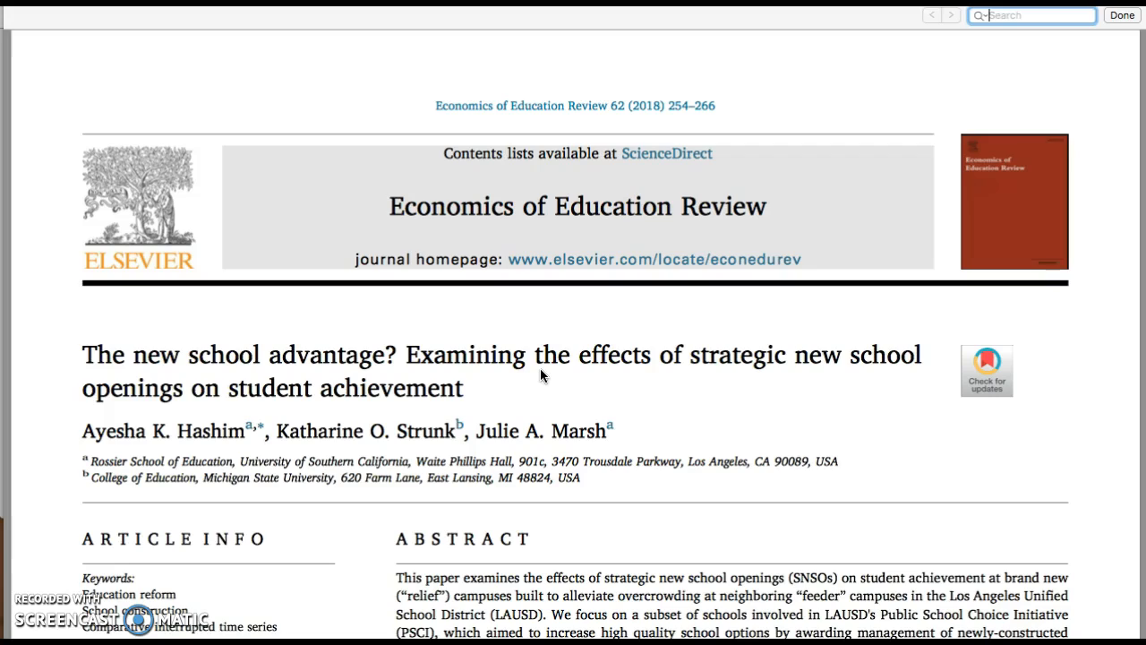
pyautogui.write('charter')
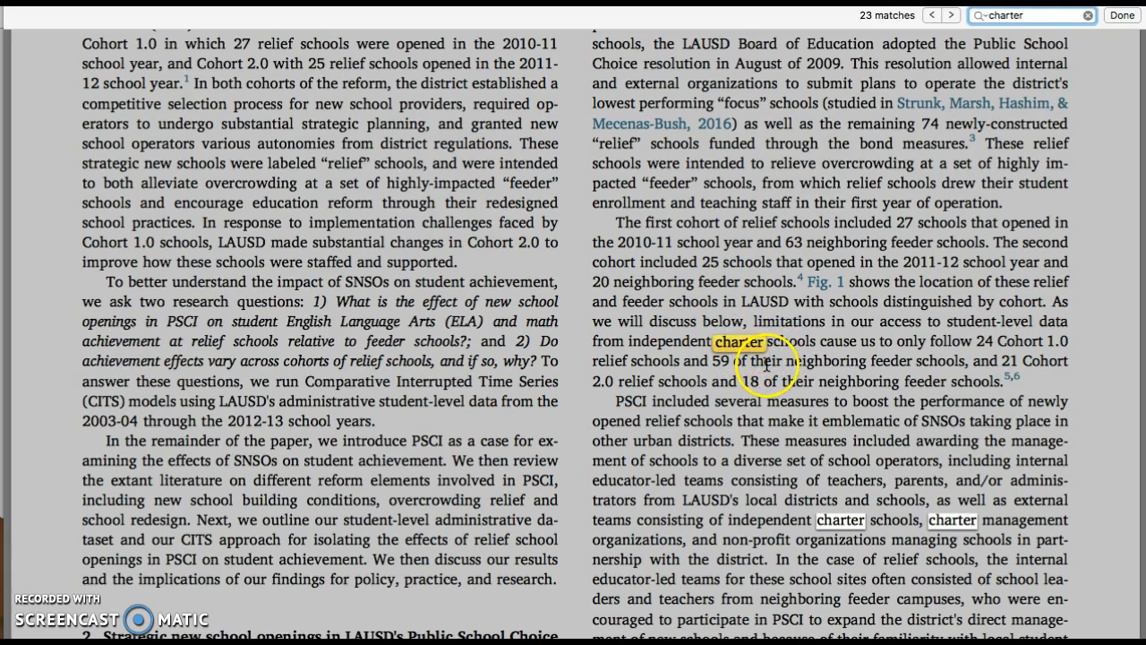
pyautogui.press('Return')
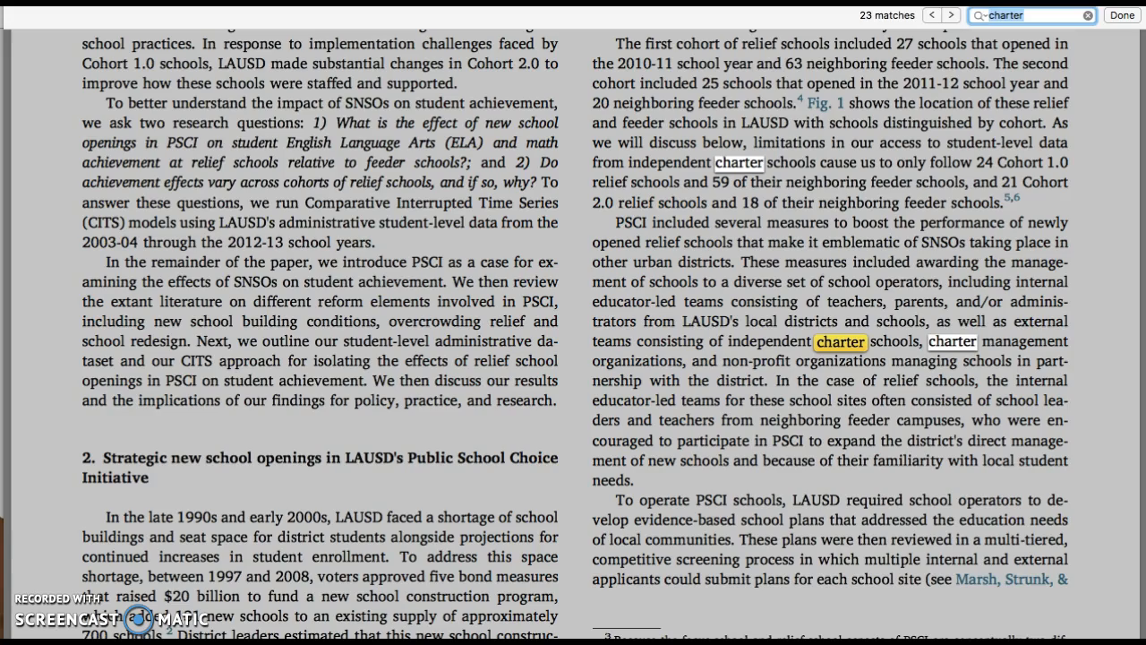
pyautogui.press('super+w')
# Scroll further through the results, then open the Niagara University Library home page in a new tab.
pyautogui.scroll(-2, 734, 239)
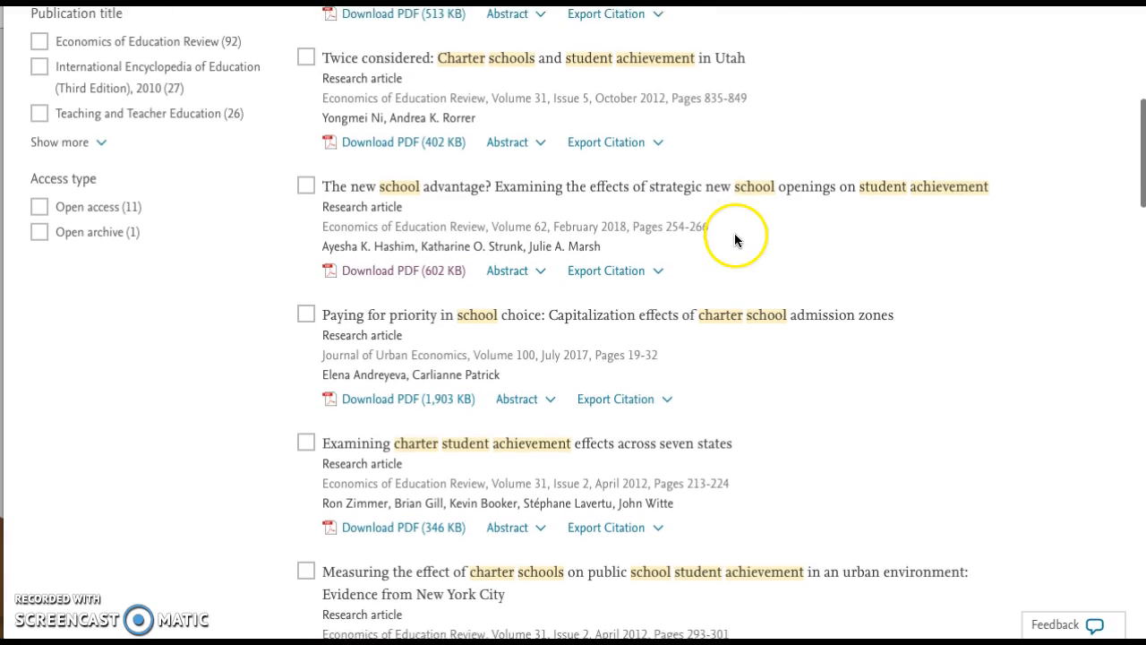
pyautogui.scroll(-1, 387, 278)
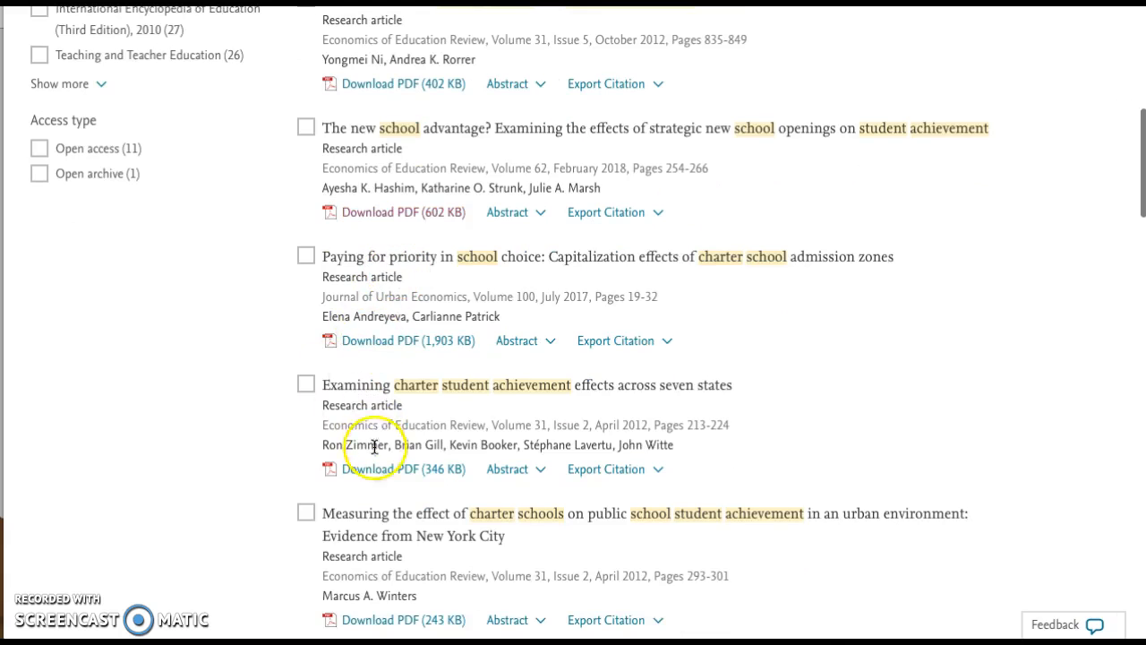
pyautogui.scroll(-3, 373, 461)
pyautogui.scroll(-3, 395, 524)
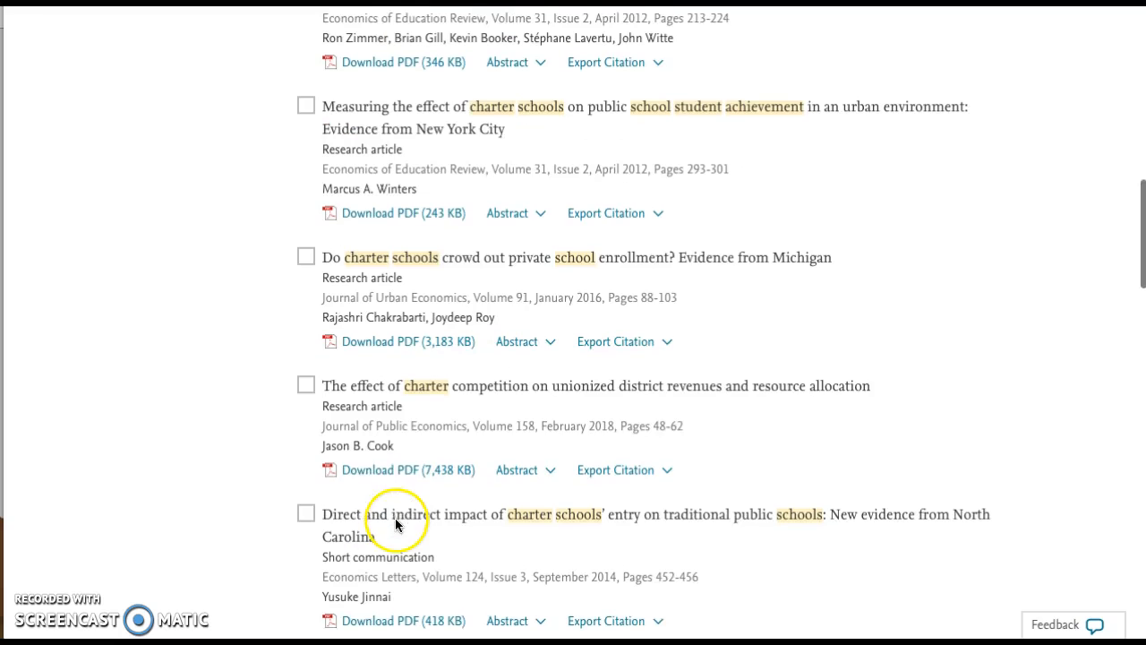
pyautogui.scroll(-3, 412, 492)
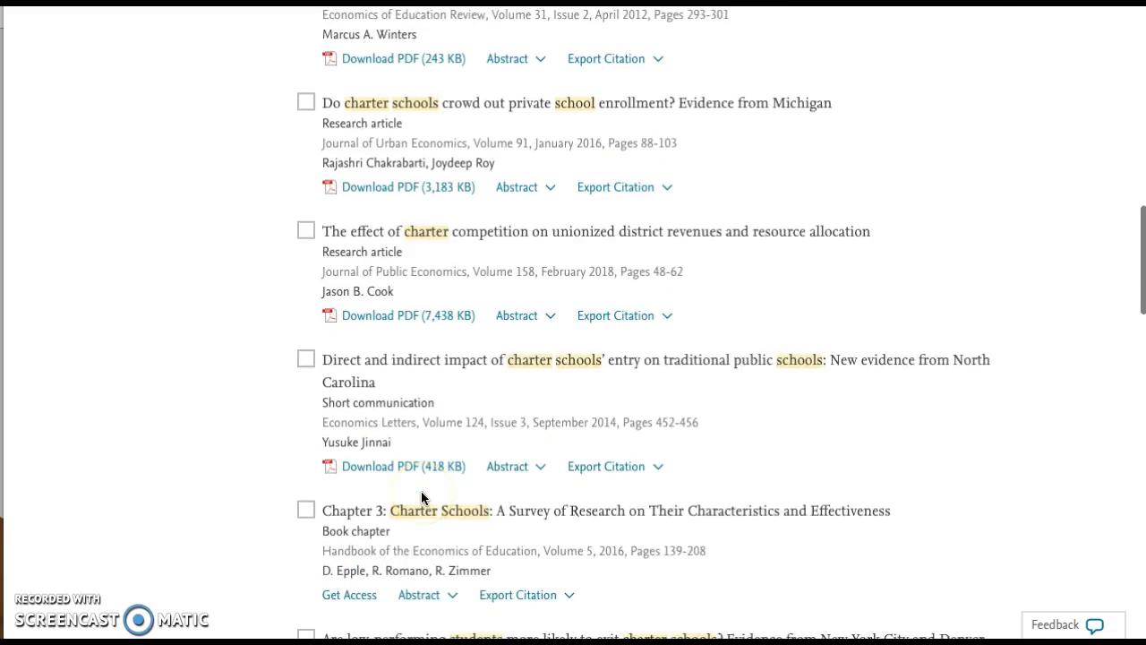
pyautogui.scroll(-1, 425, 498)
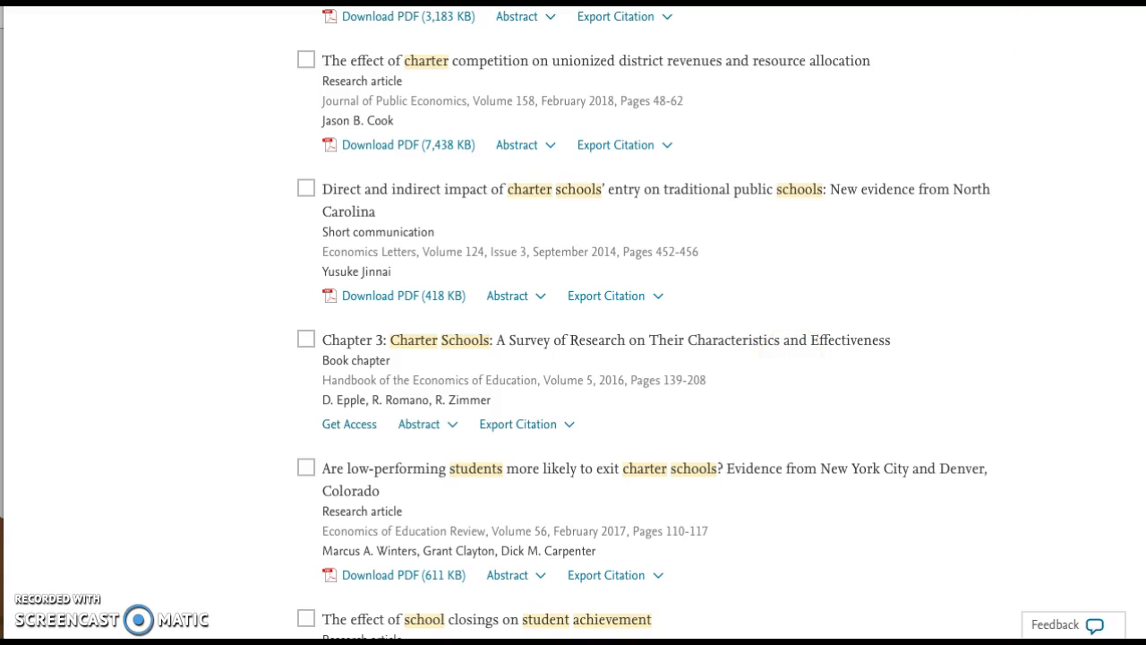
pyautogui.press('super+t')
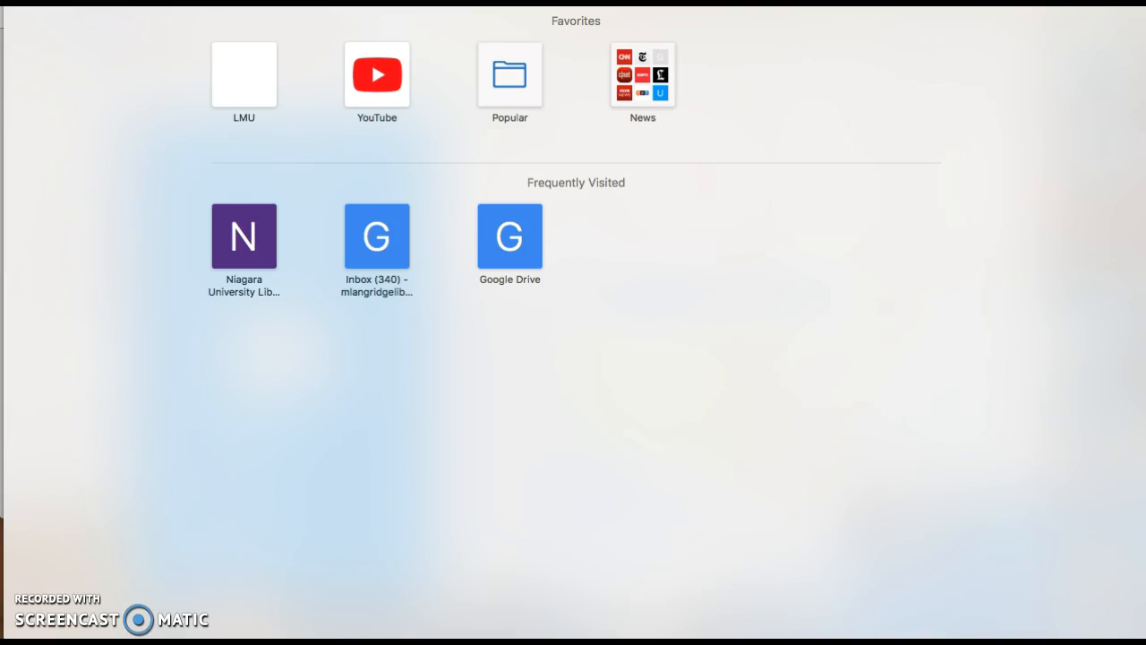
pyautogui.click(245, 253)
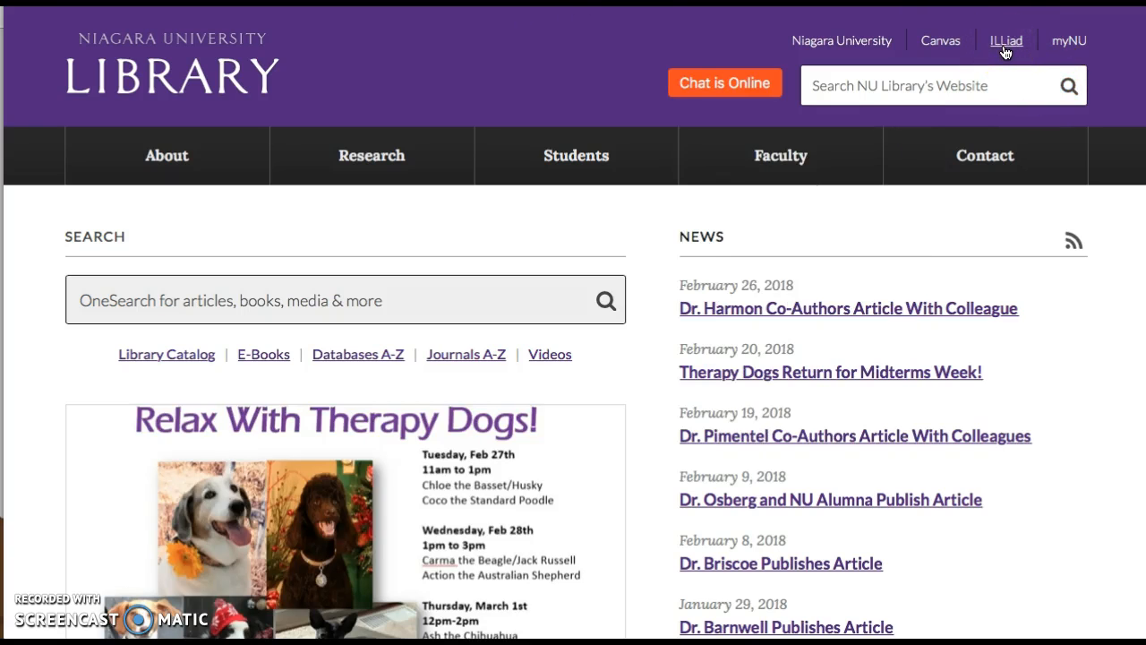
# Log on to ILLiad with the corrected username, check Electronically Received Articles, then close ILLiad.
pyautogui.click(1005, 42)
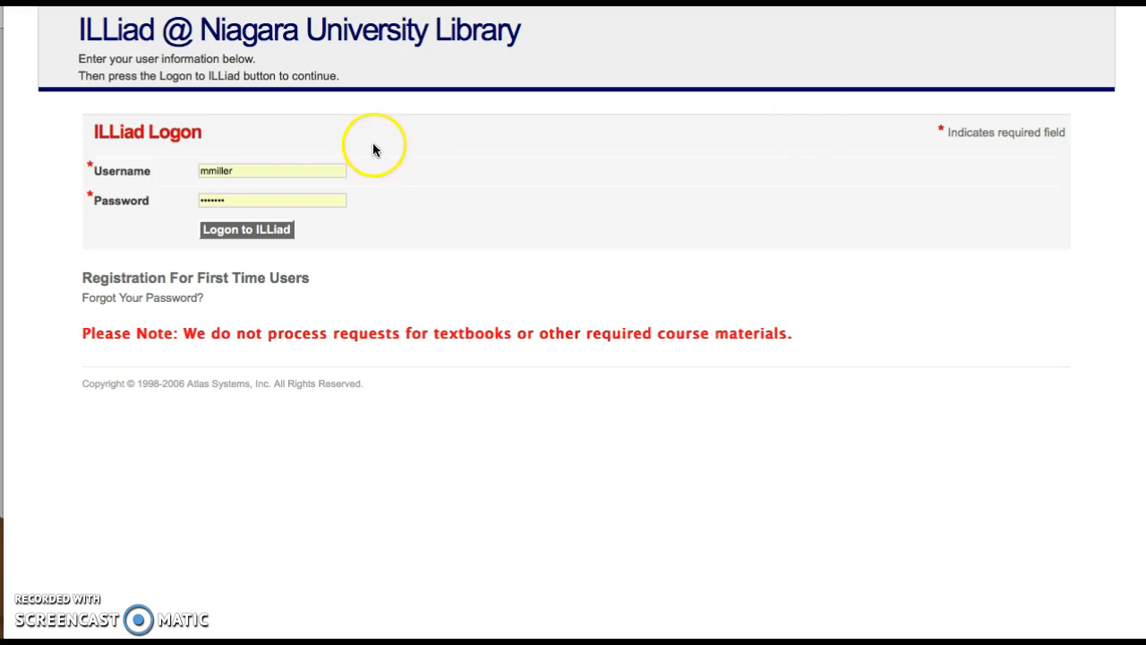
pyautogui.click(254, 171)
pyautogui.press('BackSpace')
pyautogui.press('BackSpace')
pyautogui.press('BackSpace')
pyautogui.press('BackSpace')
pyautogui.press('BackSpace')
pyautogui.press('BackSpace')
pyautogui.write('langridge')
pyautogui.click(273, 197)
pyautogui.click(265, 232)
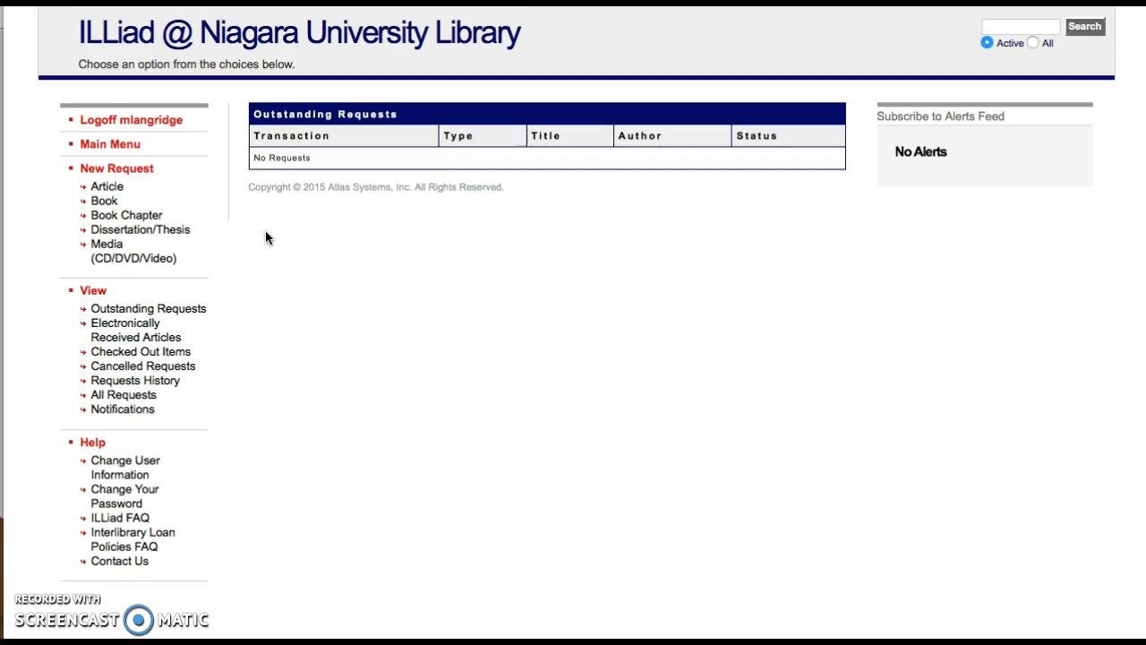
pyautogui.click(117, 324)
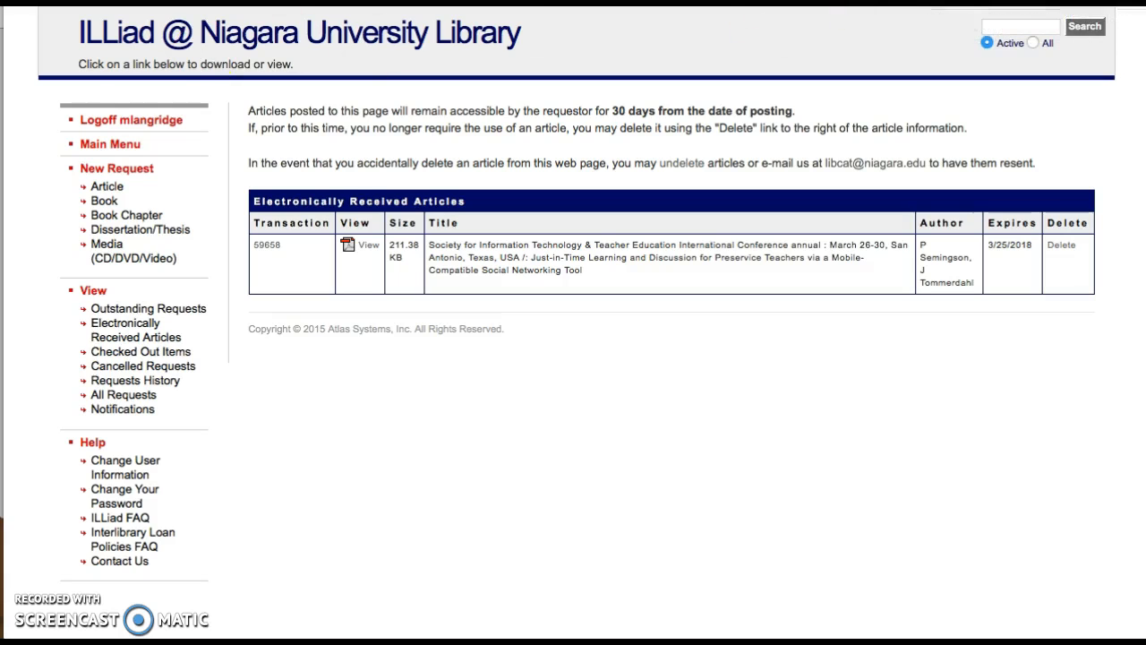
pyautogui.click(985, 1)
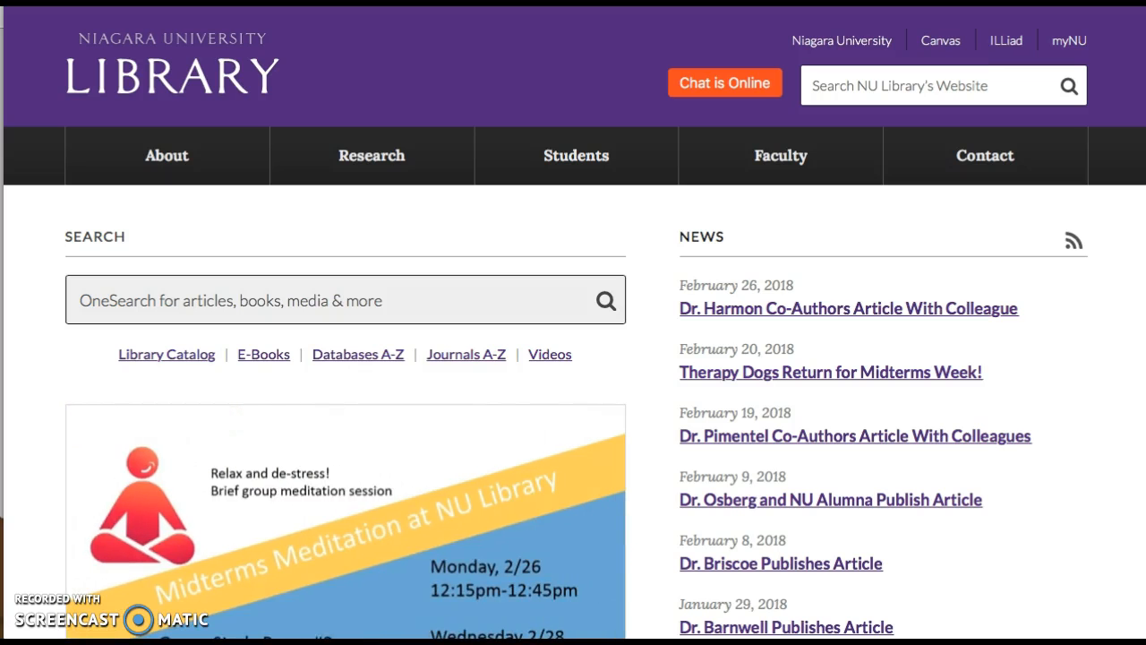
# Filter Databases A-Z to T and open Taylor & Francis Online: Social Science and Humanities Collection.
pyautogui.moveTo(385, 168)
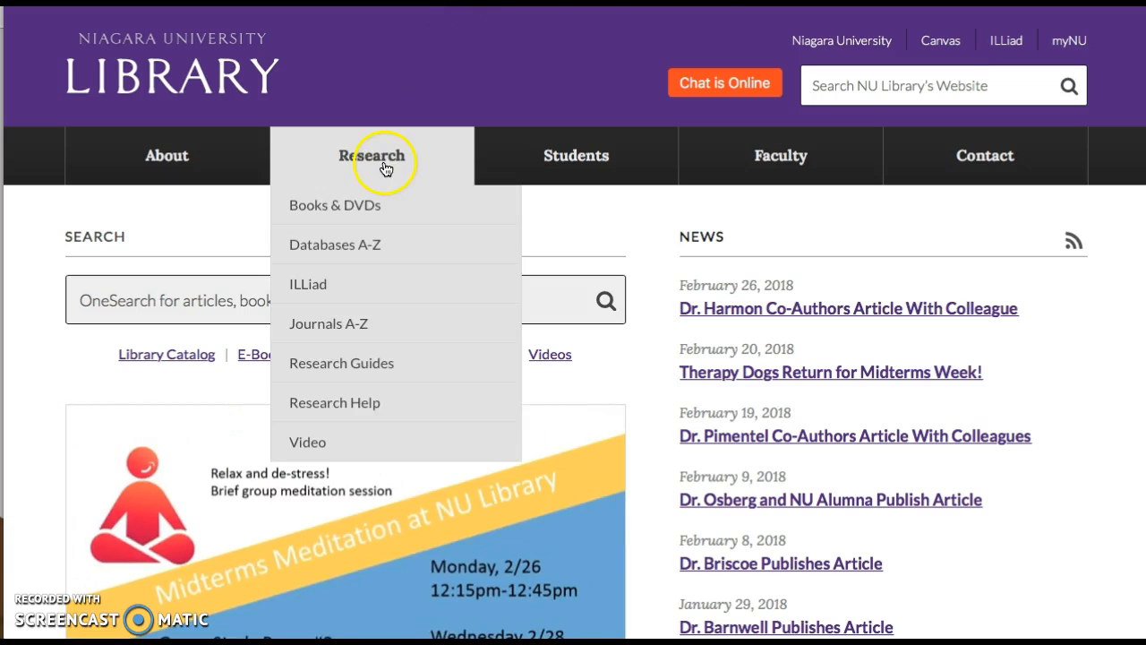
pyautogui.click(353, 256)
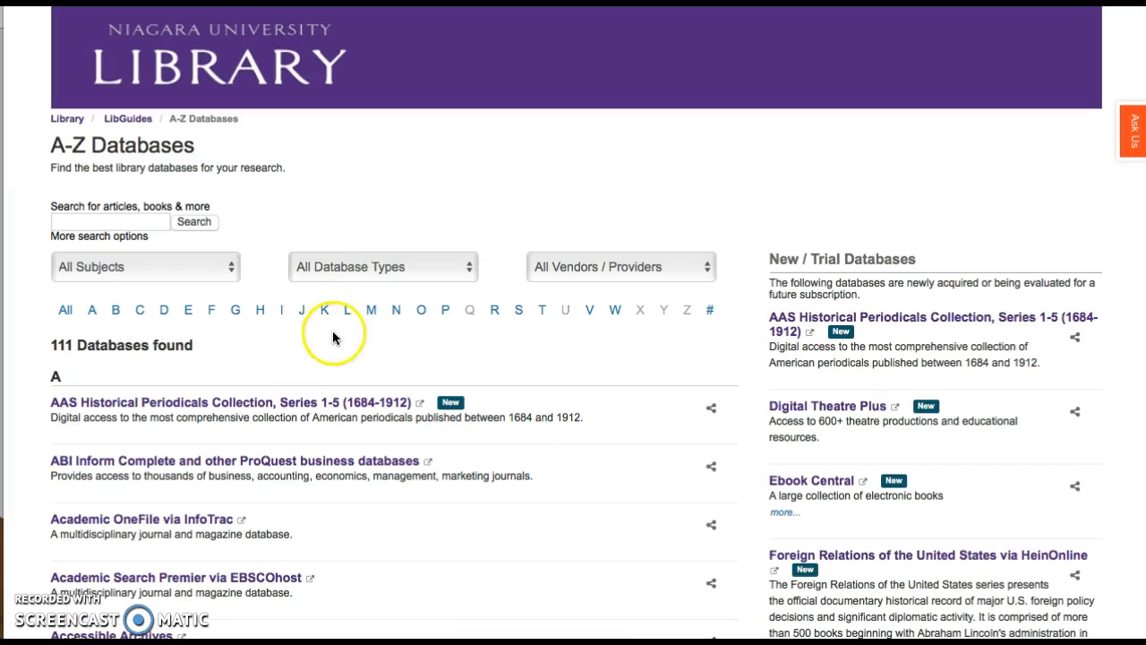
pyautogui.click(543, 313)
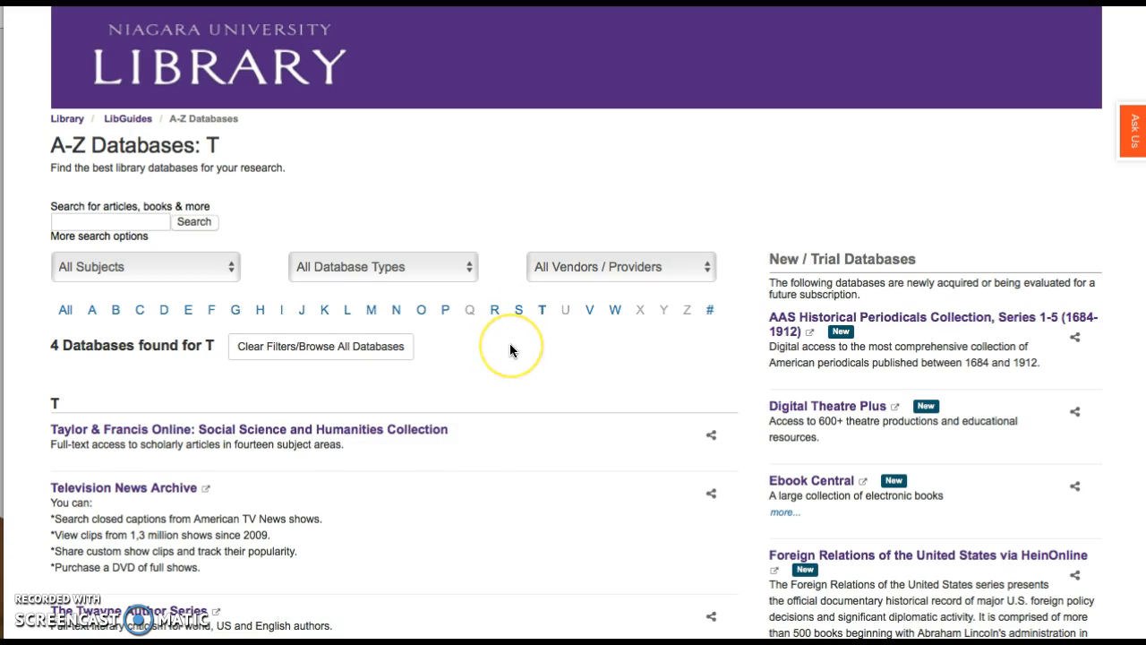
pyautogui.click(540, 311)
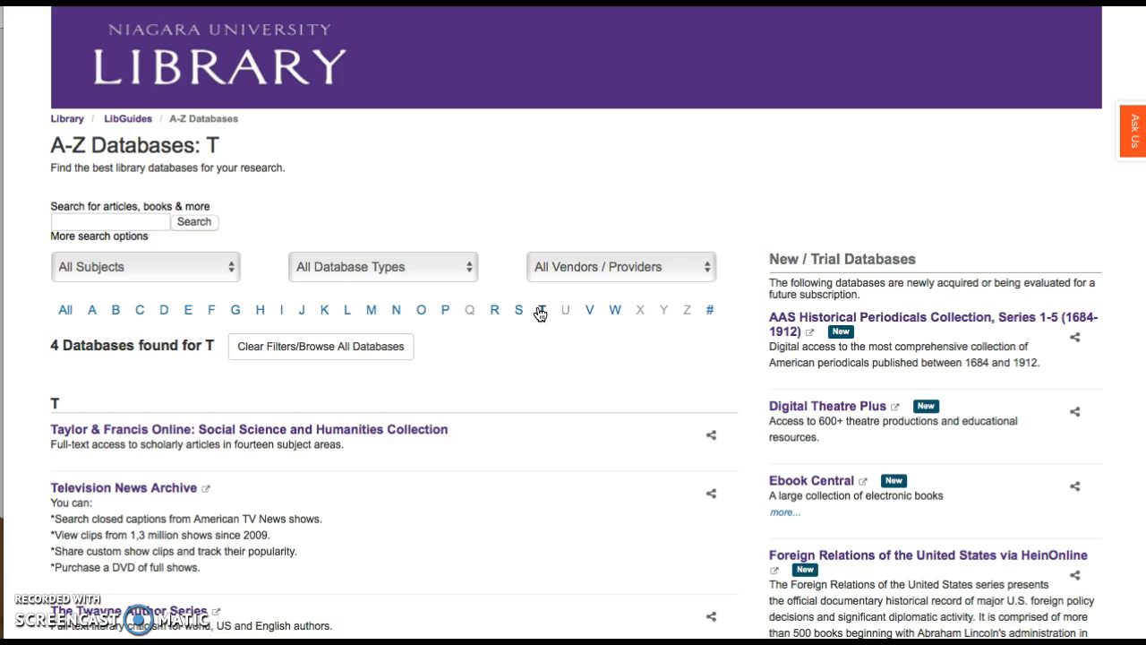
pyautogui.click(539, 311)
pyautogui.click(541, 312)
pyautogui.click(195, 430)
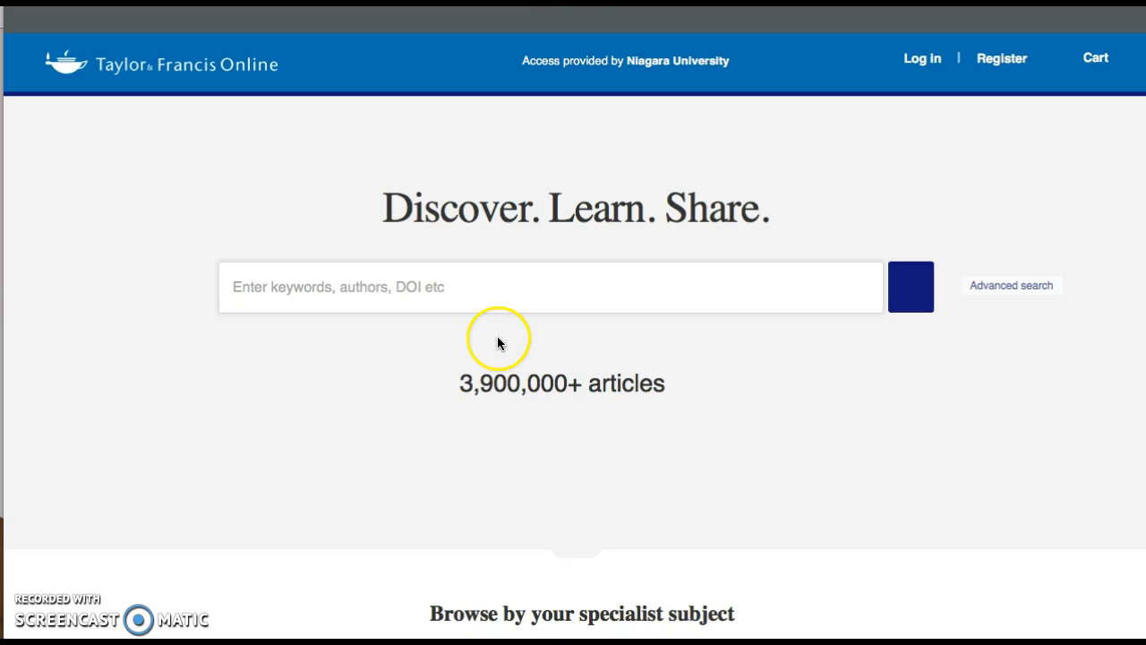
# Search Taylor & Francis Online for 'charter schools and teacher turnover'.
pyautogui.click(458, 280)
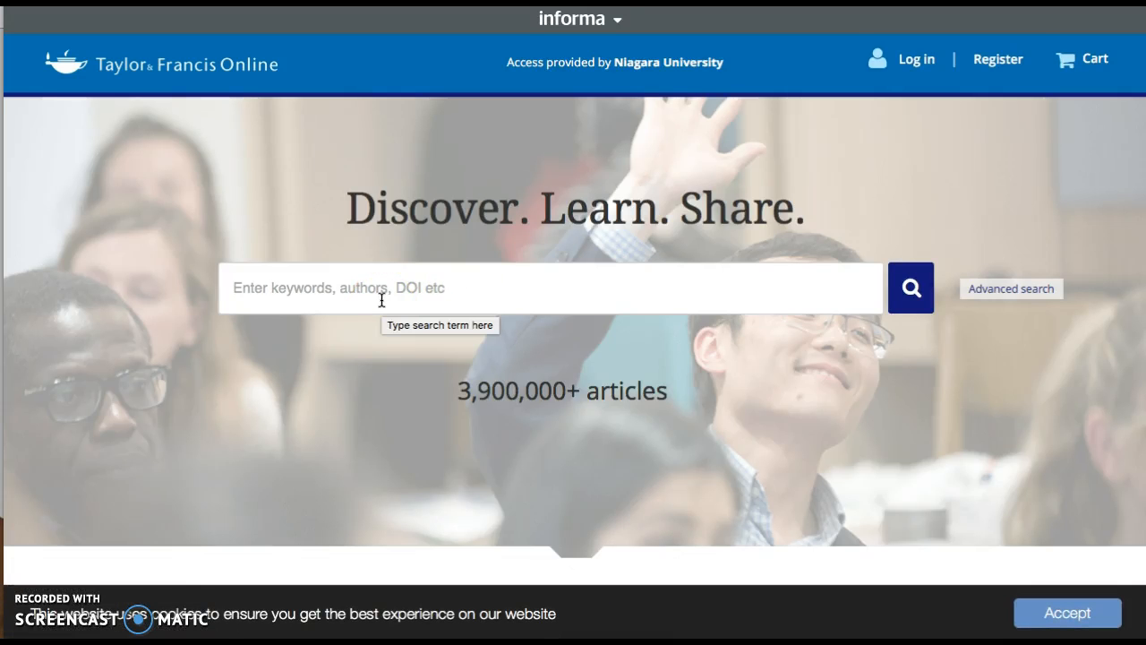
pyautogui.write('charter sc')
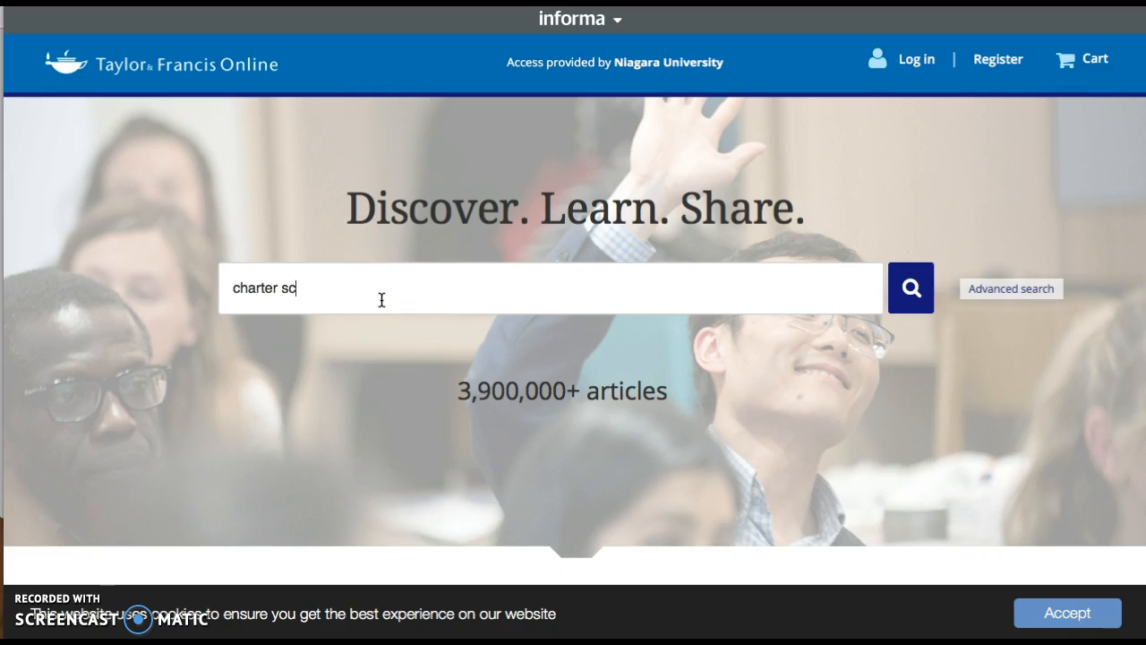
pyautogui.write('hools and')
pyautogui.write('te')
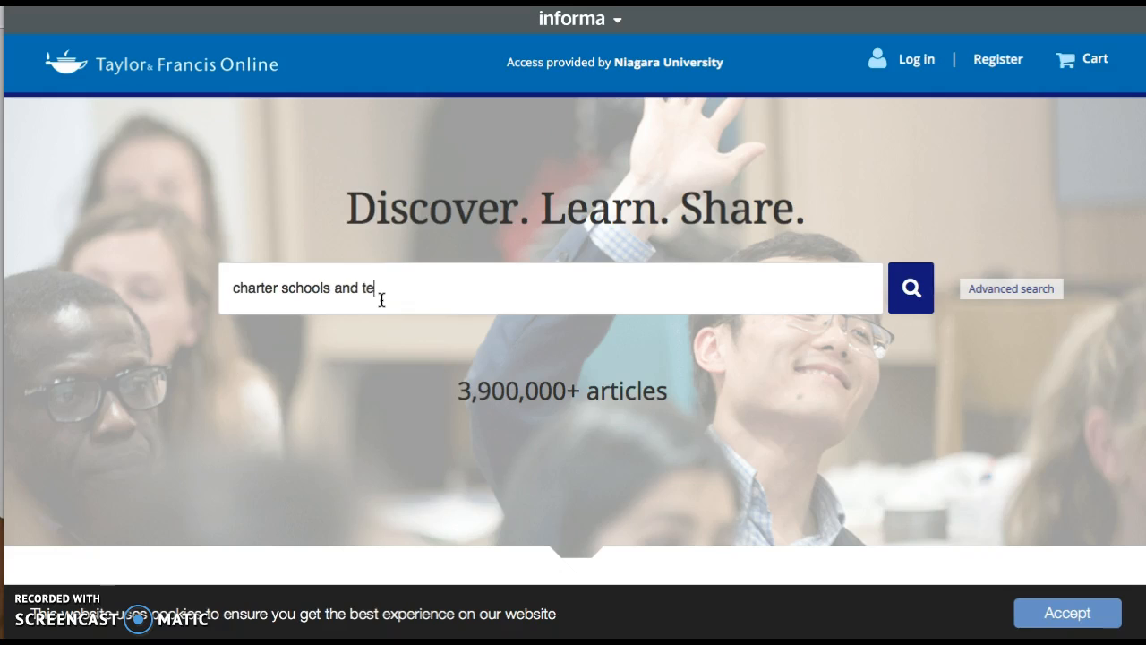
pyautogui.write('acher turnover')
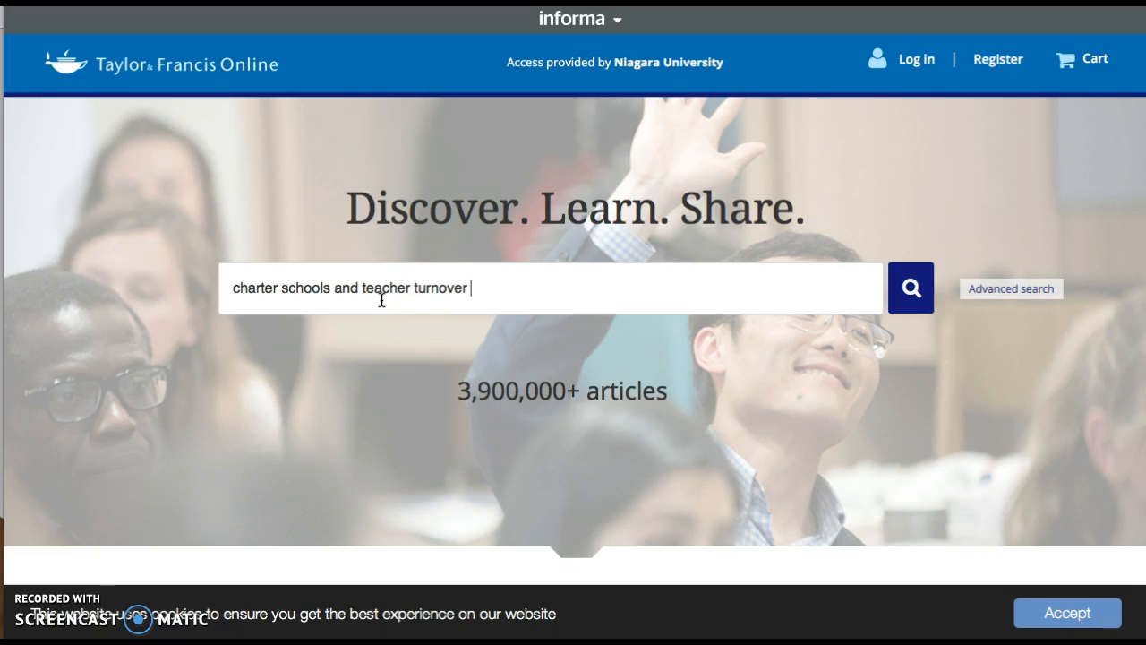
pyautogui.press('Return')
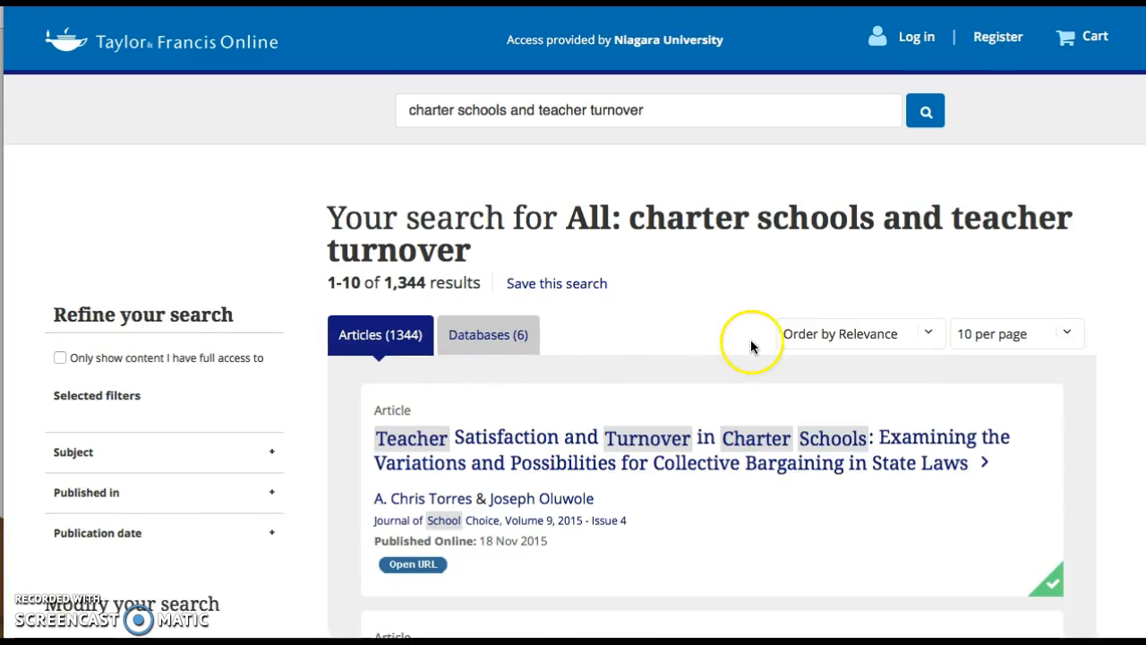
pyautogui.scroll(-2, 751, 347)
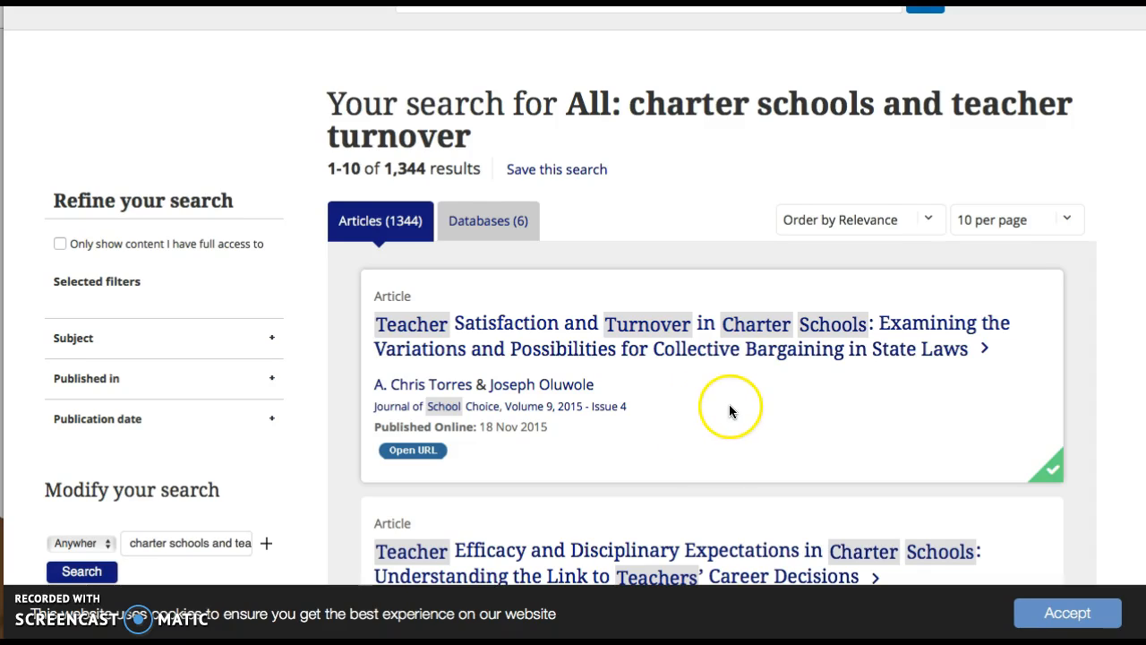
pyautogui.scroll(-3, 725, 421)
pyautogui.scroll(-1, 721, 483)
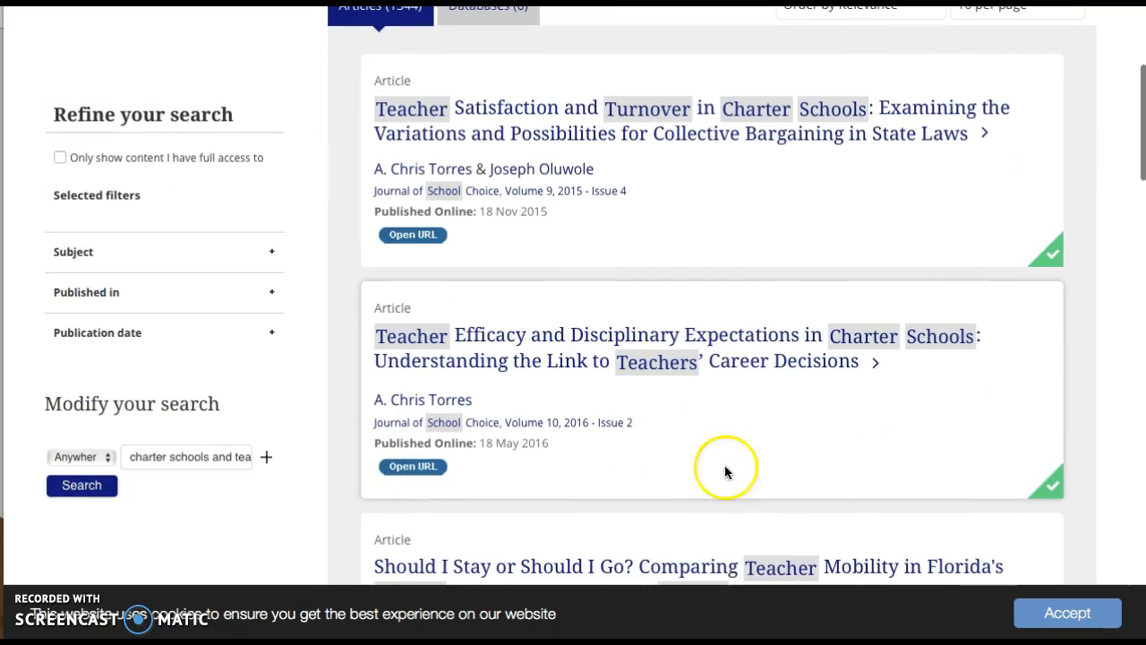
pyautogui.scroll(-5, 685, 418)
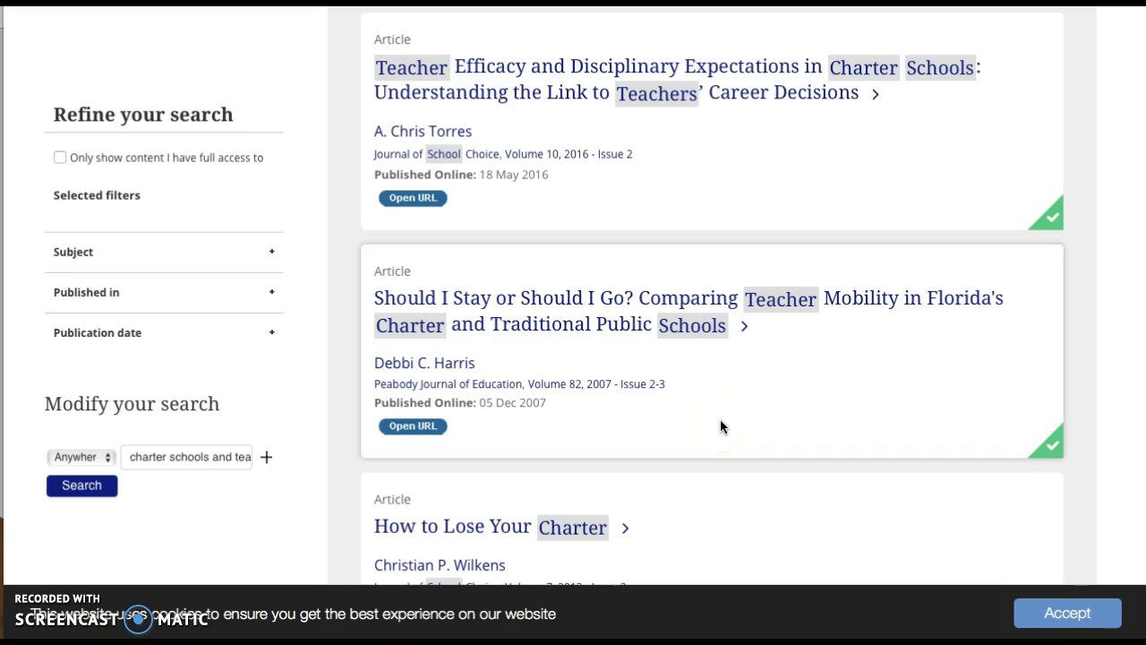
pyautogui.scroll(-2, 720, 419)
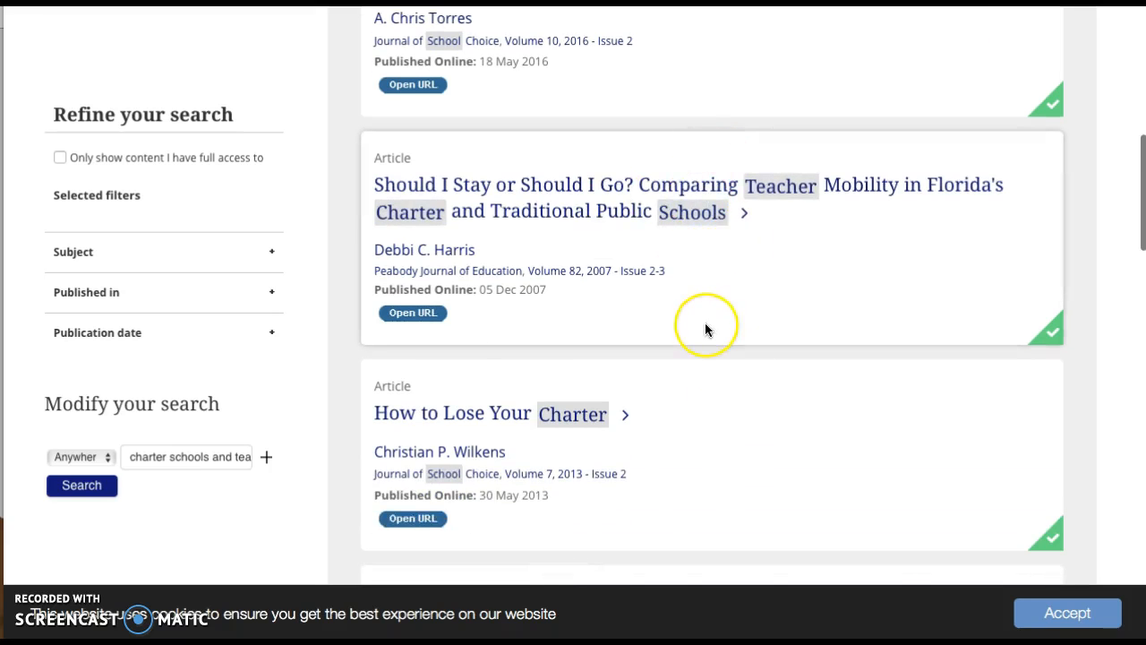
pyautogui.scroll(-6, 705, 327)
pyautogui.scroll(-3, 728, 391)
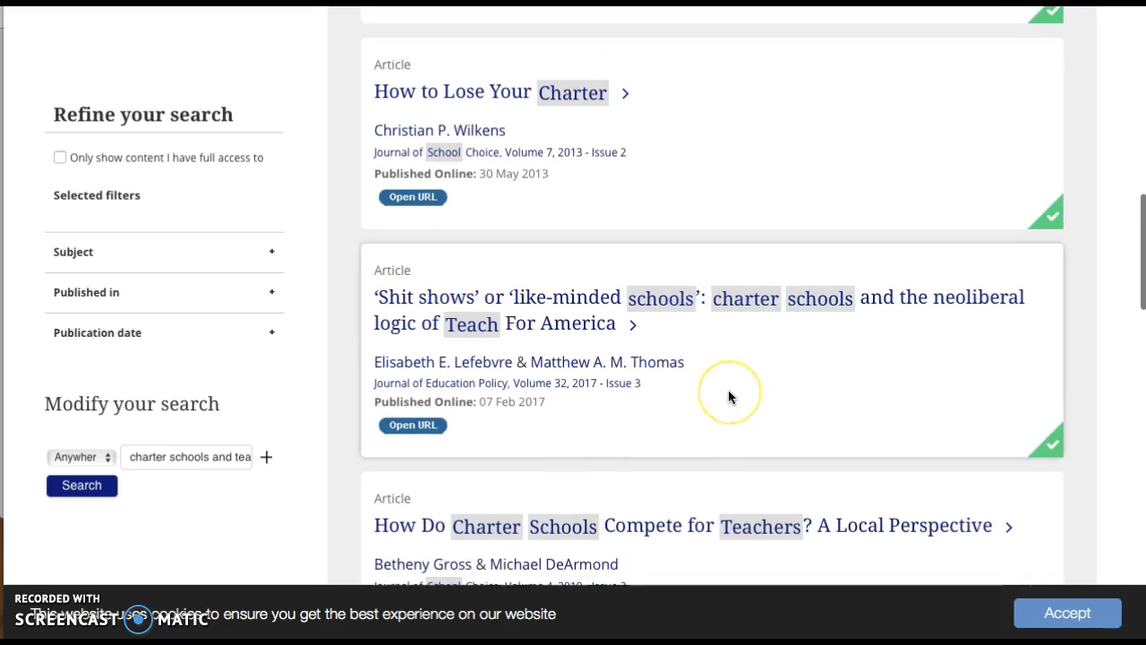
pyautogui.scroll(-2, 728, 397)
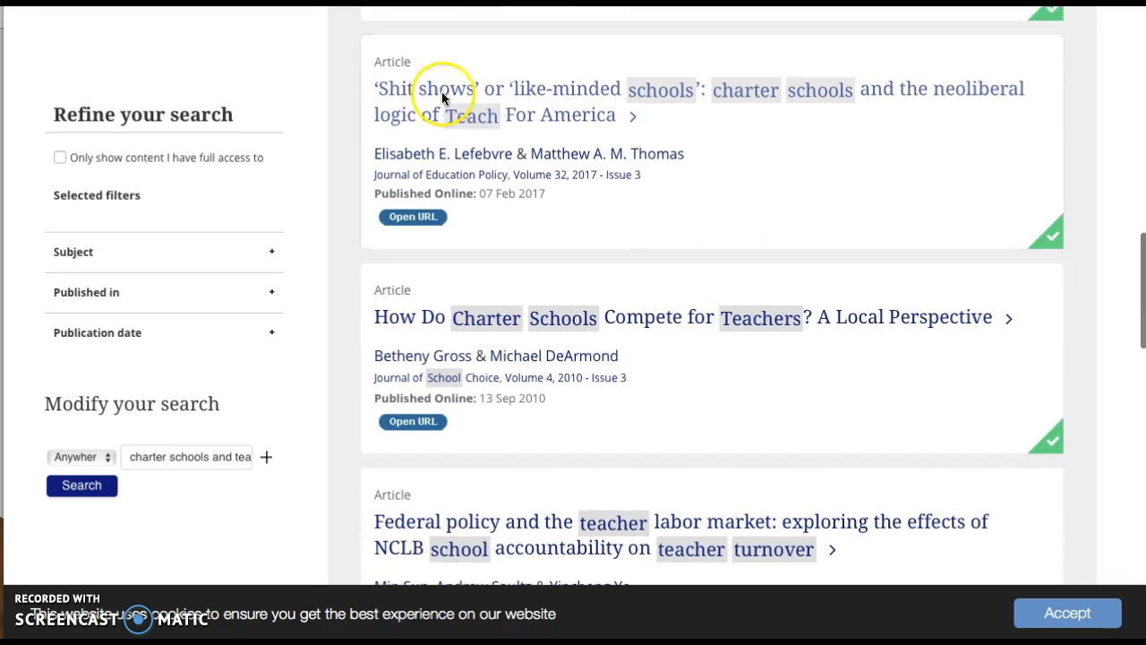
pyautogui.scroll(-1, 714, 204)
pyautogui.scroll(-2, 714, 204)
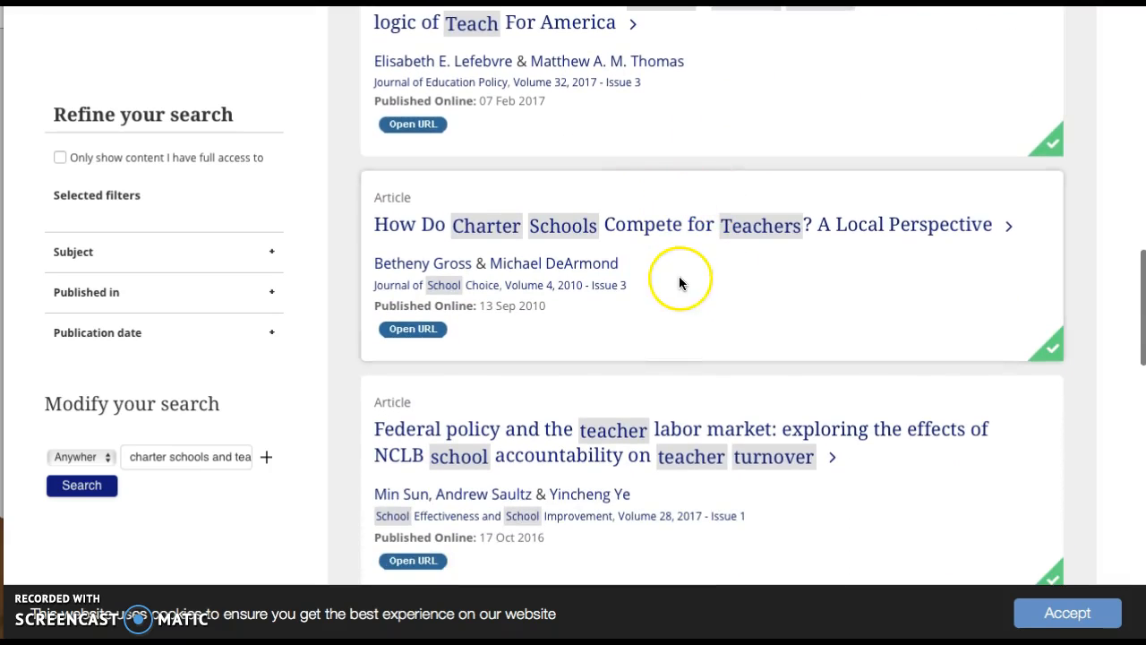
pyautogui.scroll(-3, 724, 251)
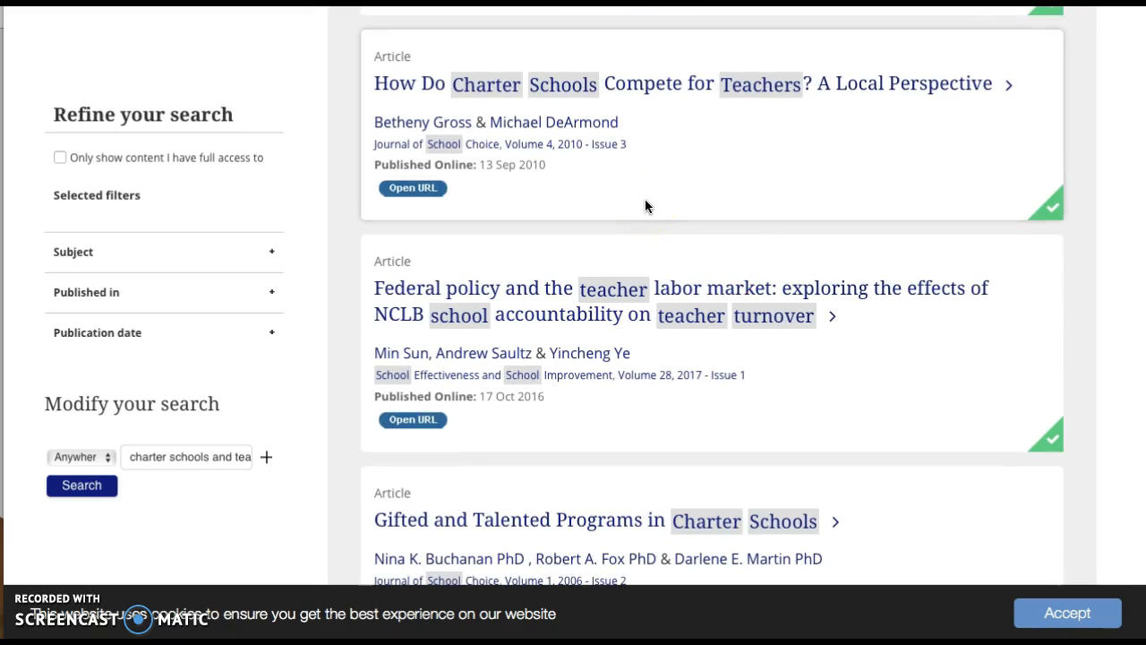
pyautogui.scroll(-2, 645, 206)
pyautogui.click(550, 457)
pyautogui.scroll(-3, 824, 450)
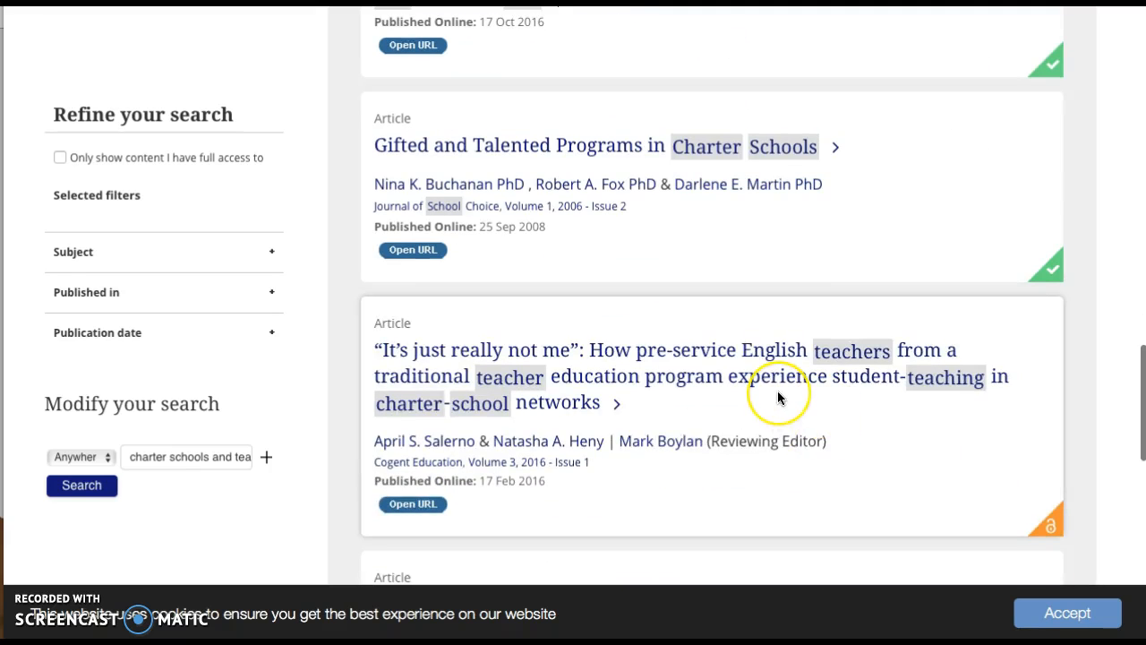
pyautogui.scroll(8, 777, 394)
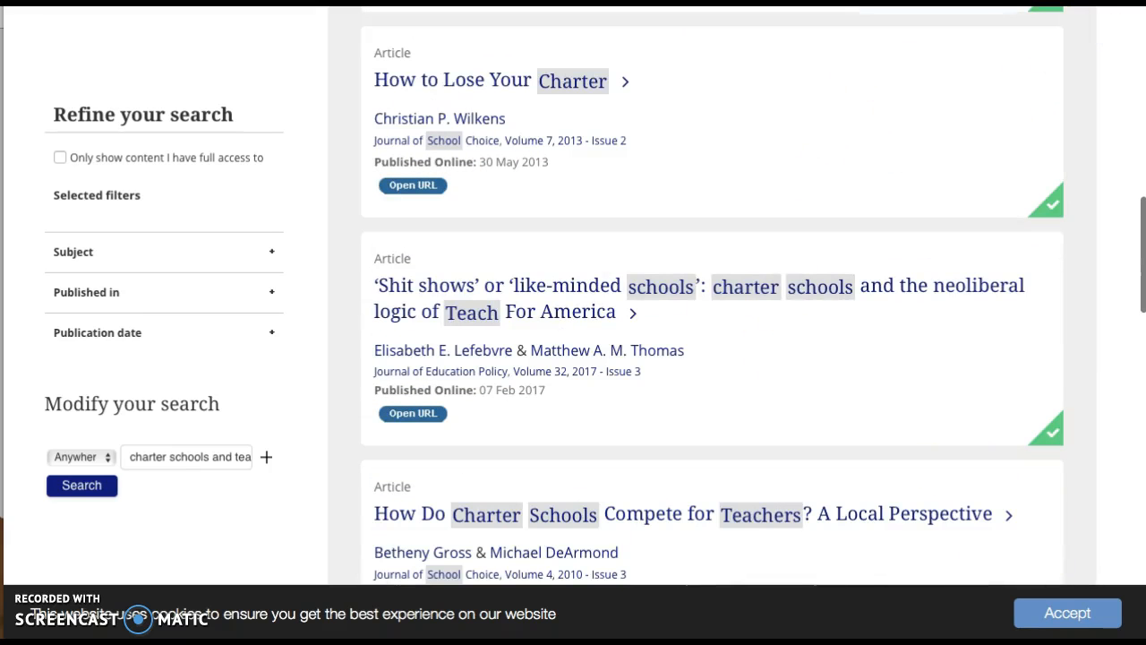
# In a new tab, go to Google Scholar via the 'schol' address-bar suggestion.
pyautogui.press('super+t')
pyautogui.write('schol')
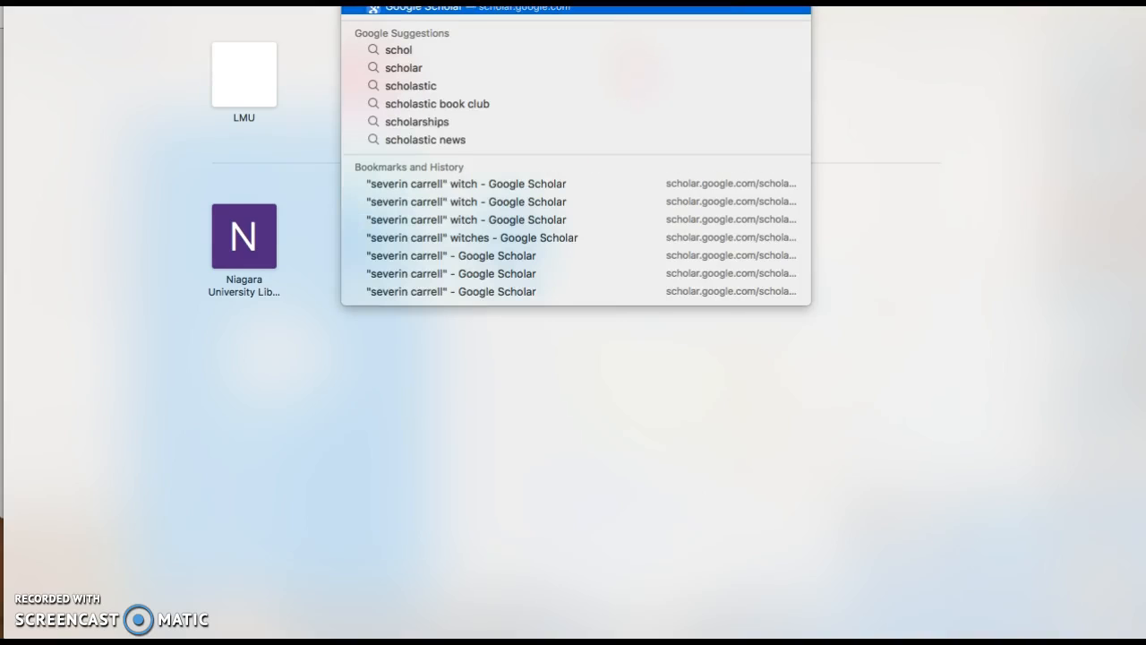
pyautogui.press('Return')
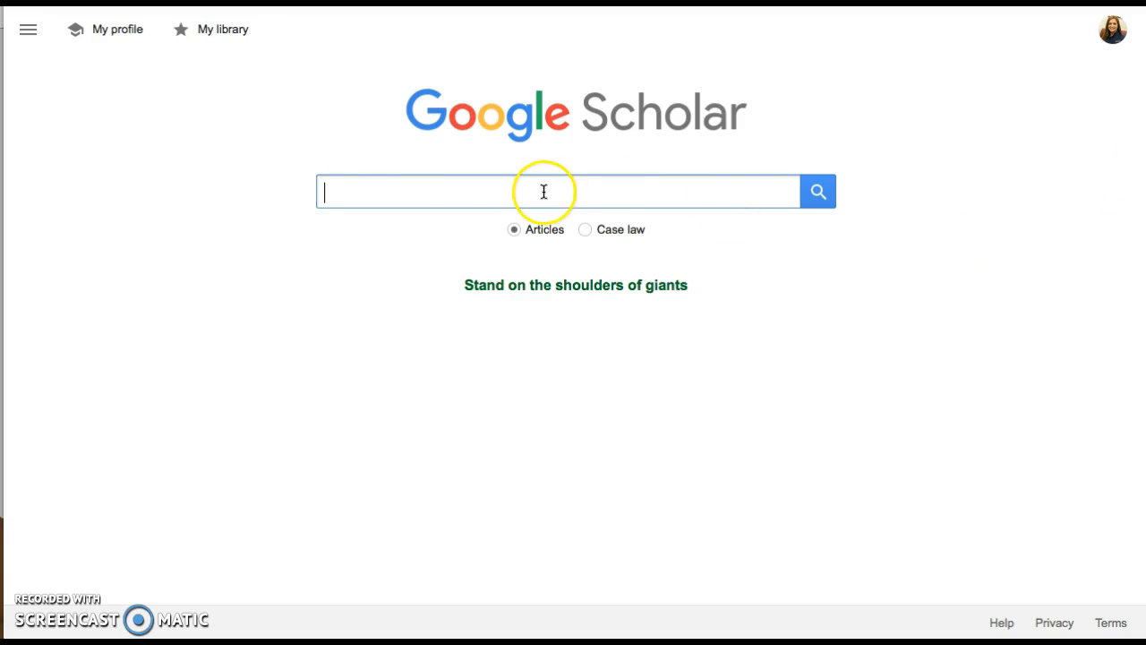
# In Scholar's Library links settings, find 'niagara', tick Niagara University Library and save.
pyautogui.click(29, 34)
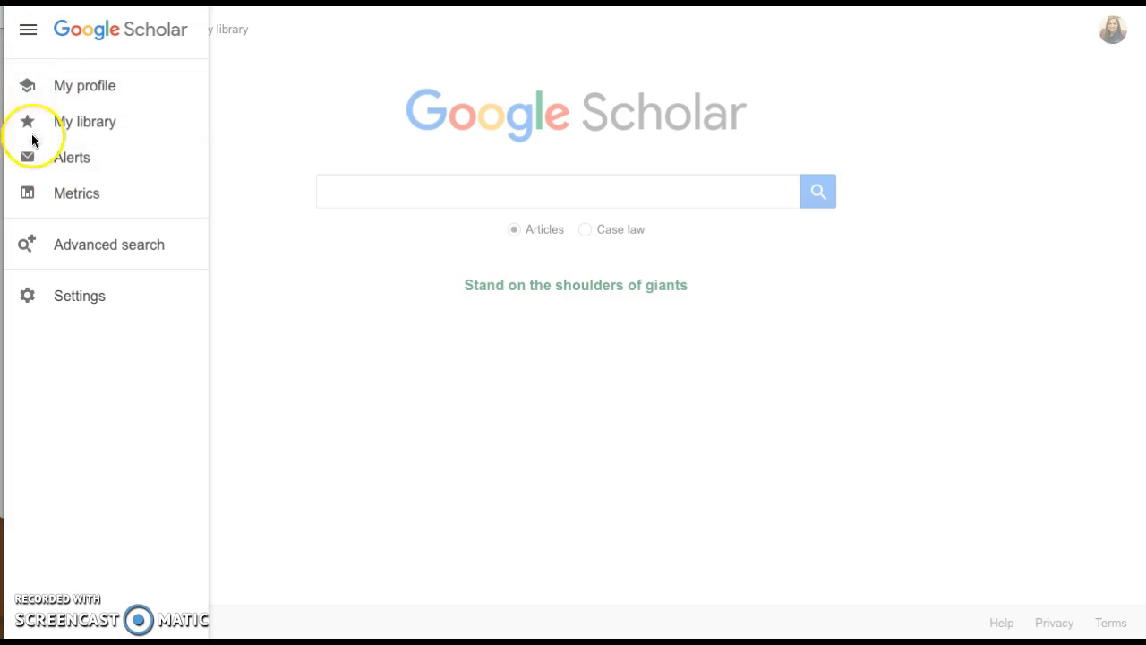
pyautogui.click(66, 295)
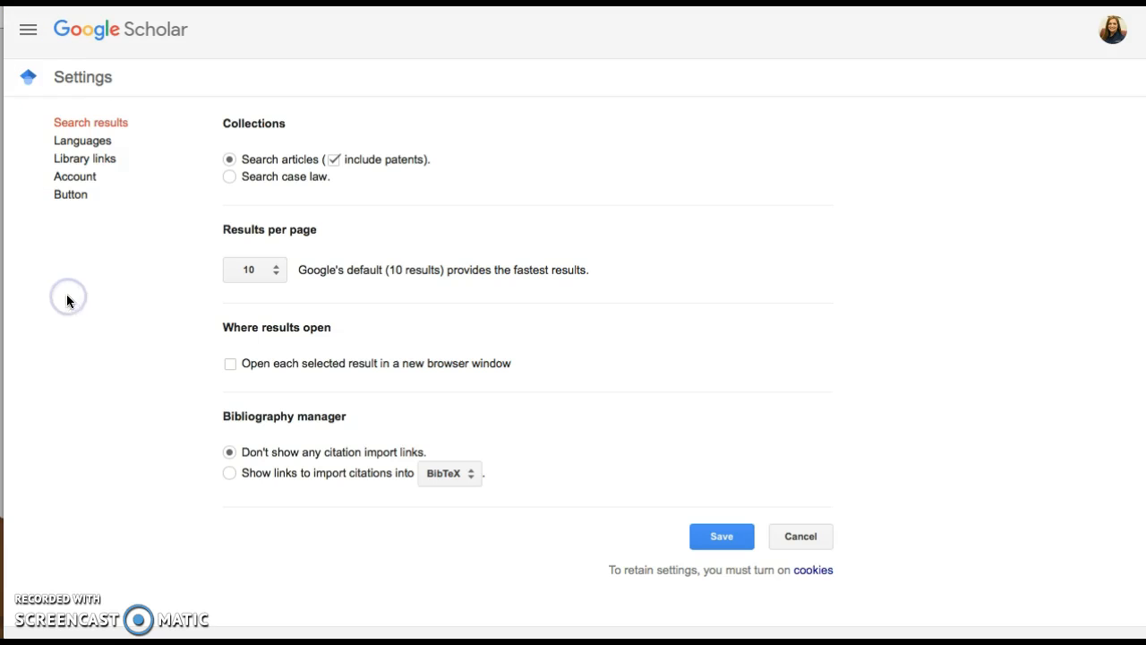
pyautogui.click(90, 161)
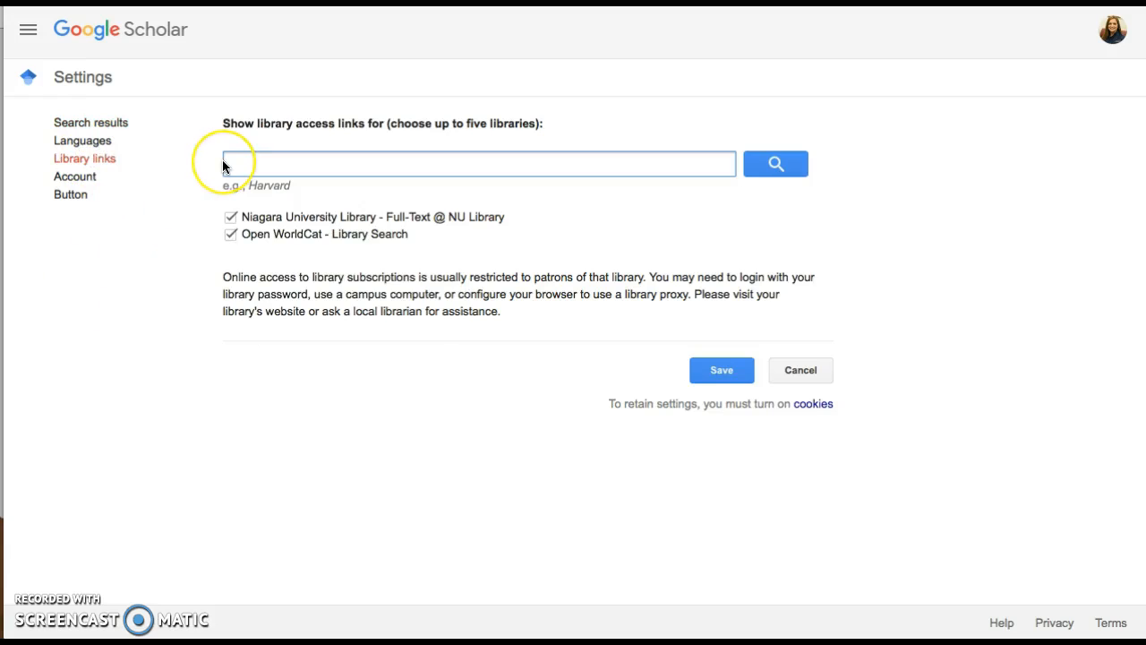
pyautogui.write('niagara')
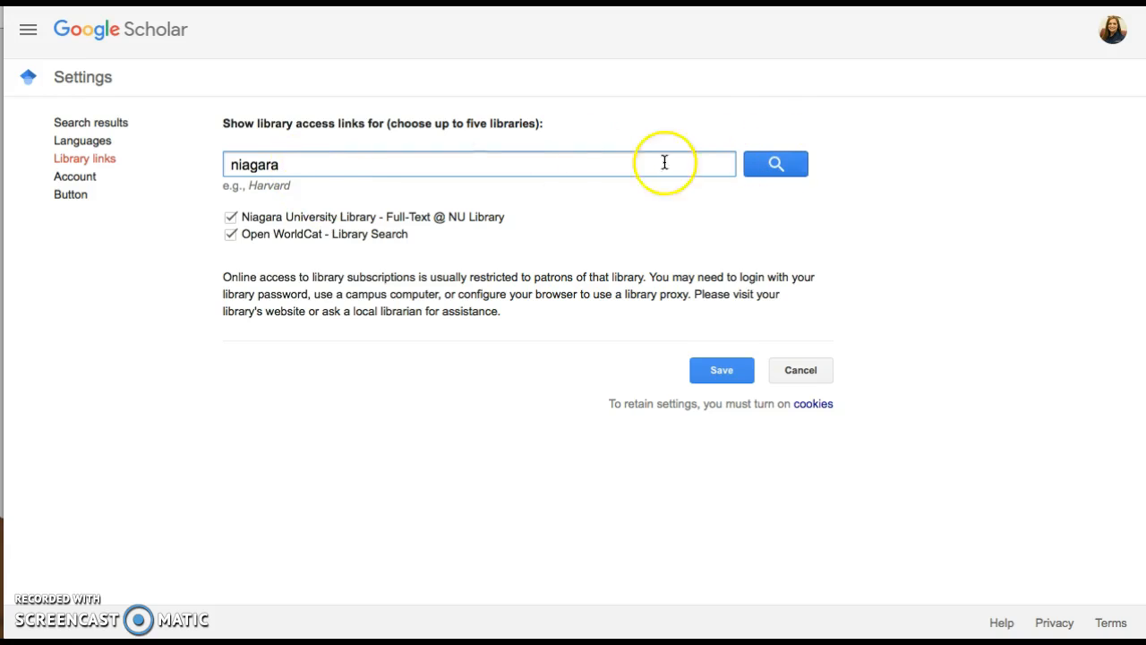
pyautogui.click(231, 220)
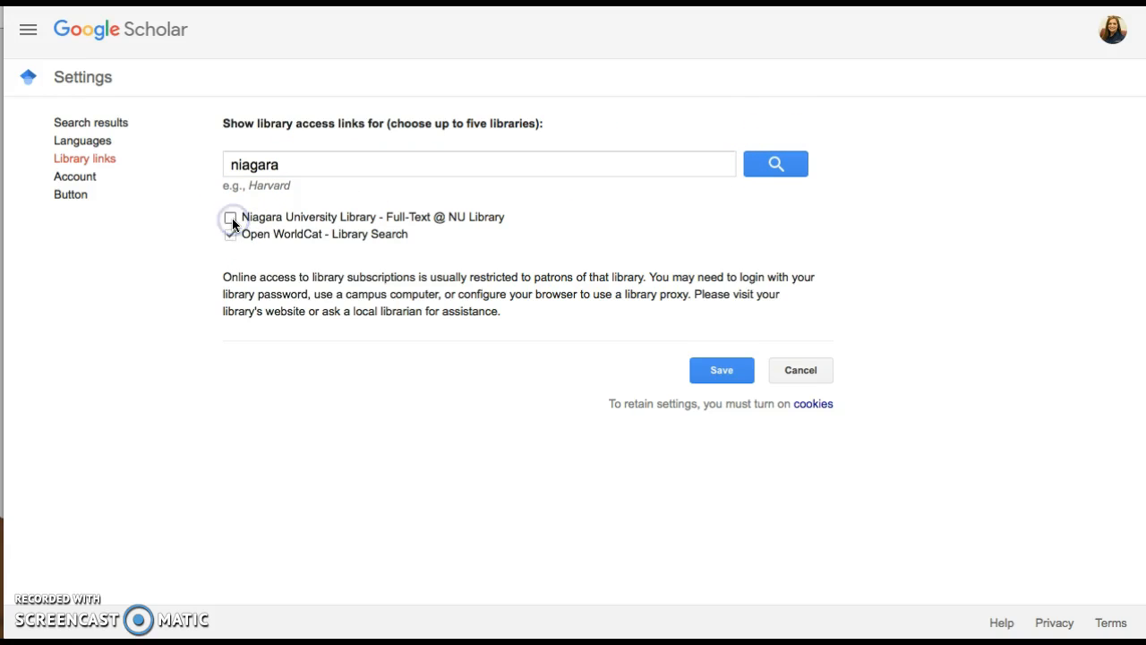
pyautogui.click(232, 220)
pyautogui.click(721, 368)
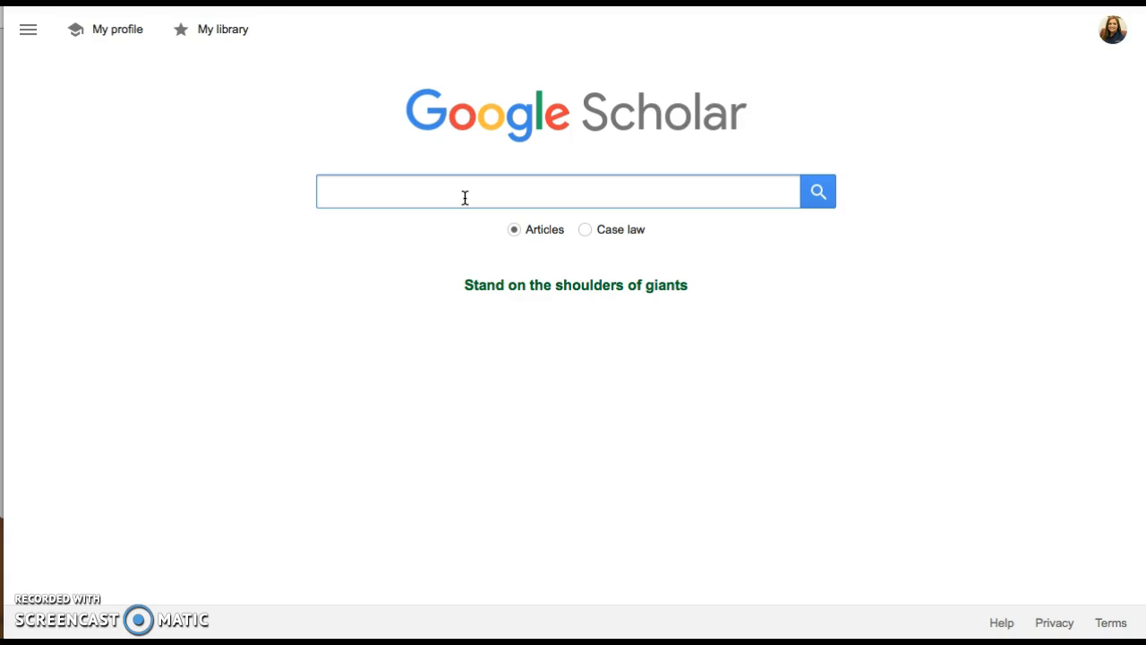
# Search Scholar for 'teacher satisfaction and charter schools', accepting the corrected spelling 'charter'.
pyautogui.write('teacher ')
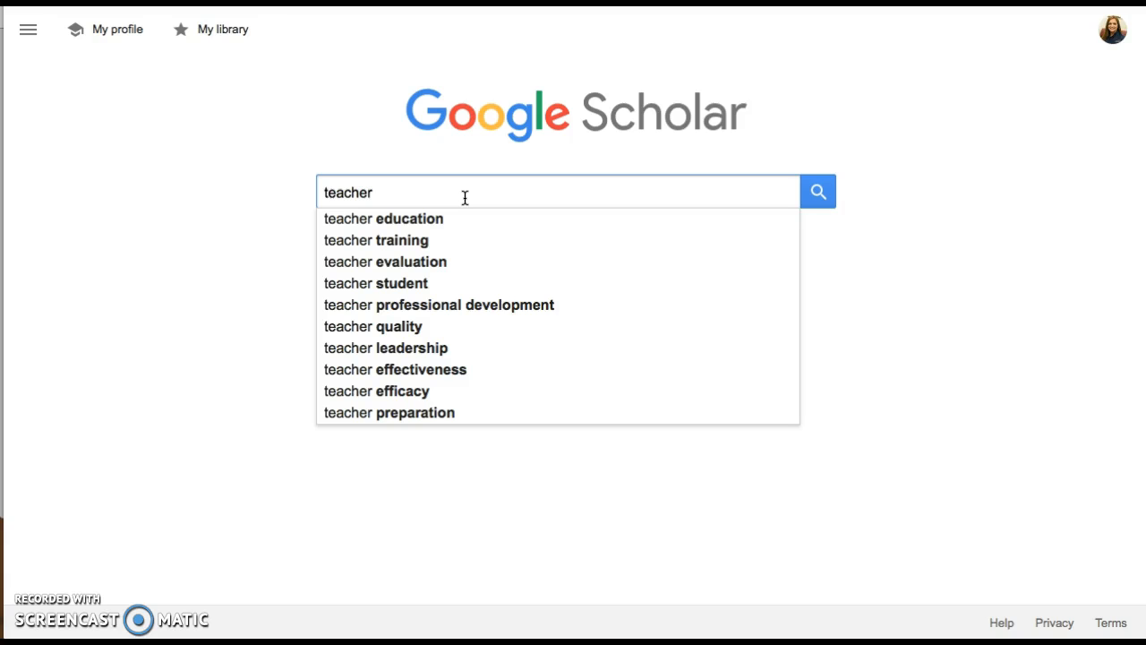
pyautogui.write('t')
pyautogui.press('BackSpace')
pyautogui.write('satisfaction')
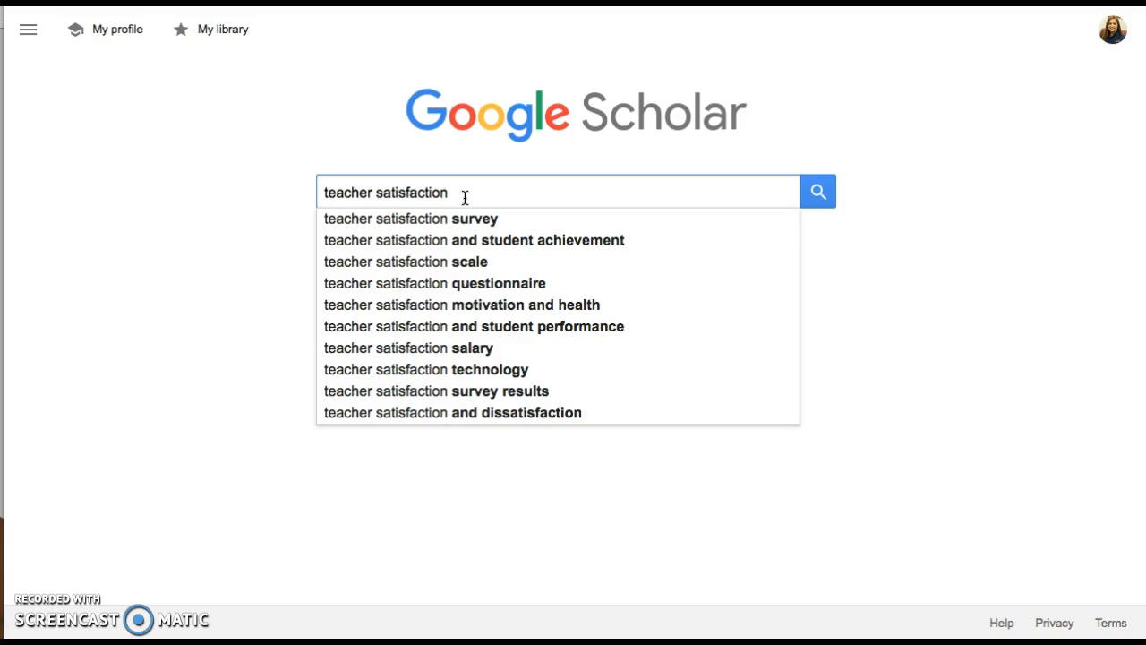
pyautogui.write('and ')
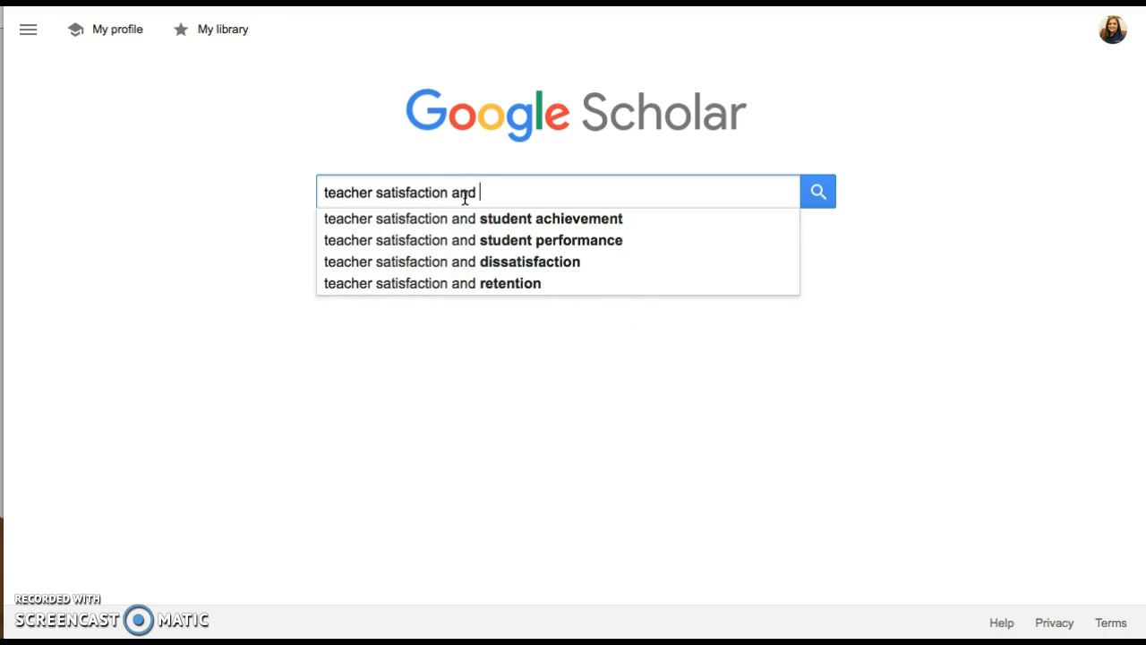
pyautogui.write('chapter schools')
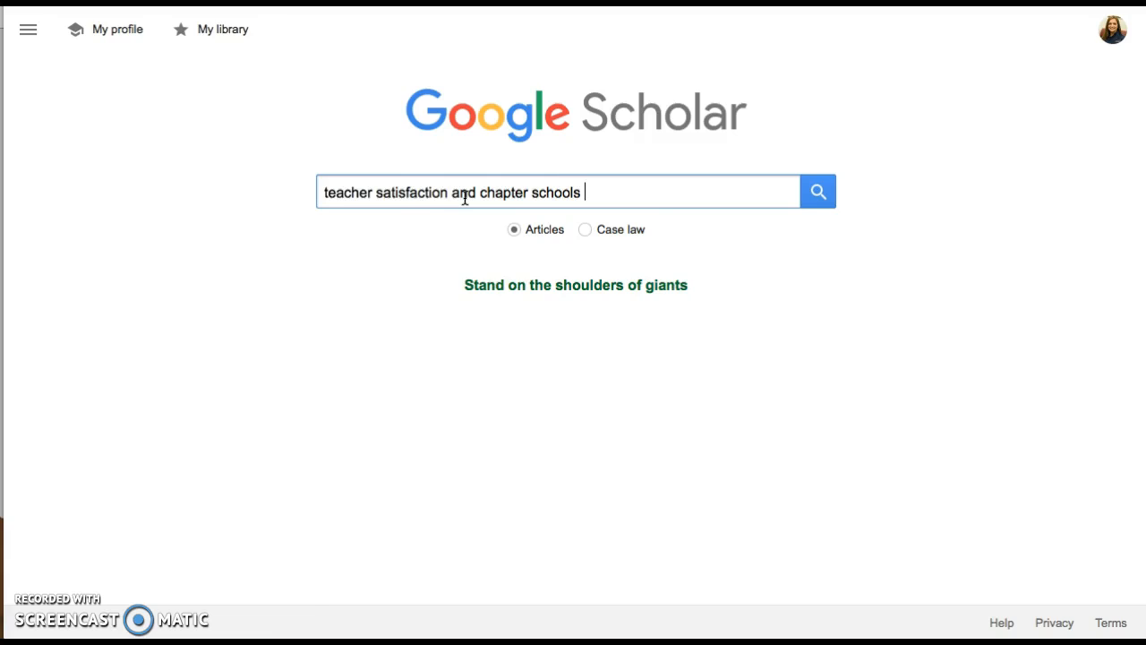
pyautogui.press('Return')
pyautogui.click(554, 125)
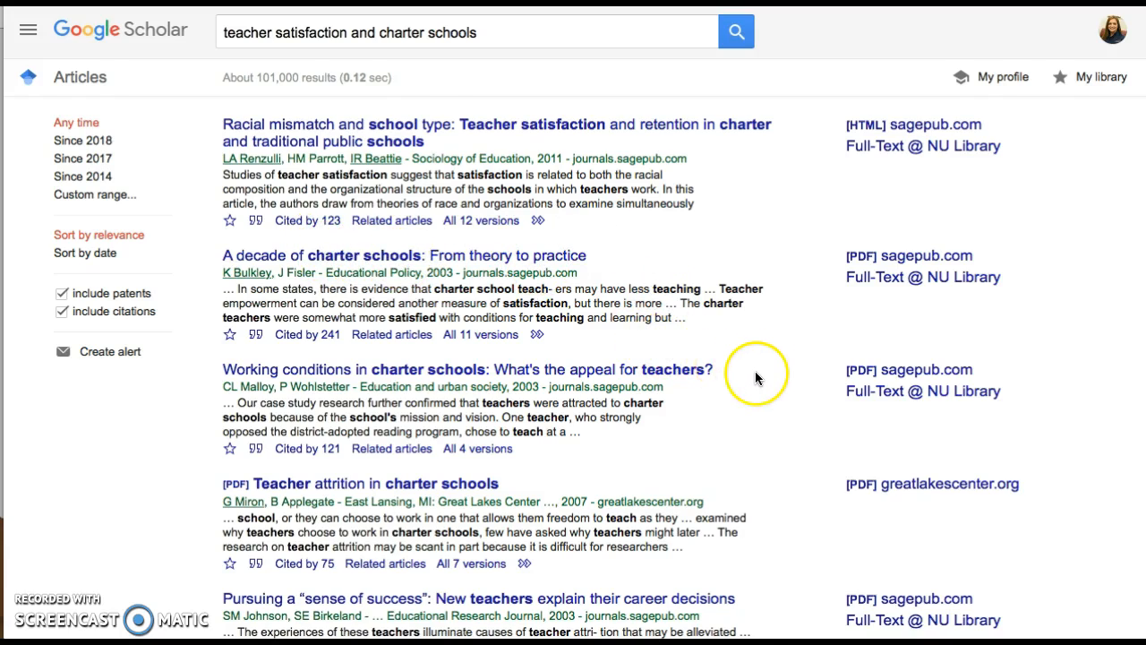
# Browse the results, then filter them to publications since 2014.
pyautogui.scroll(-2, 754, 371)
pyautogui.scroll(-1, 717, 304)
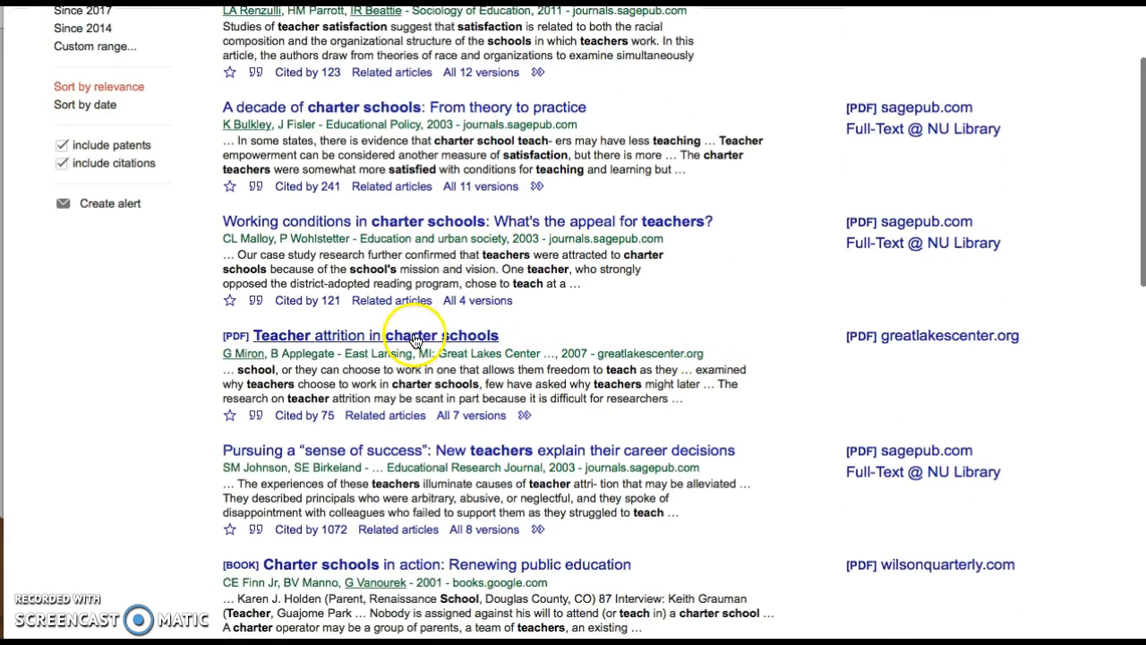
pyautogui.scroll(-2, 687, 331)
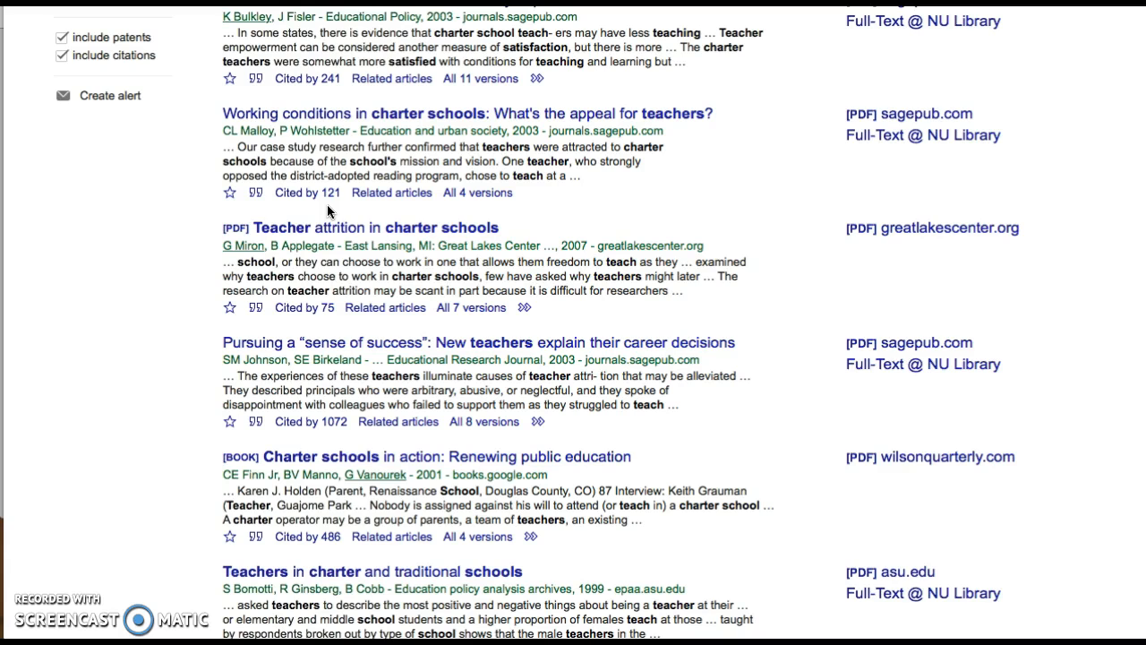
pyautogui.scroll(-3, 327, 205)
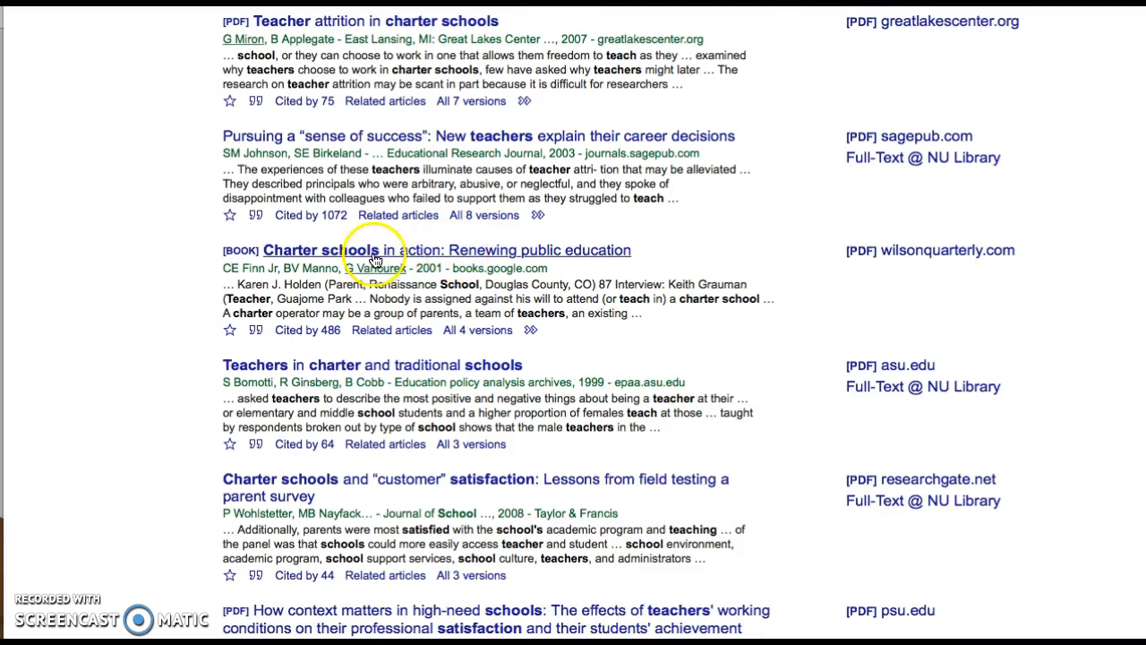
pyautogui.scroll(5, 202, 273)
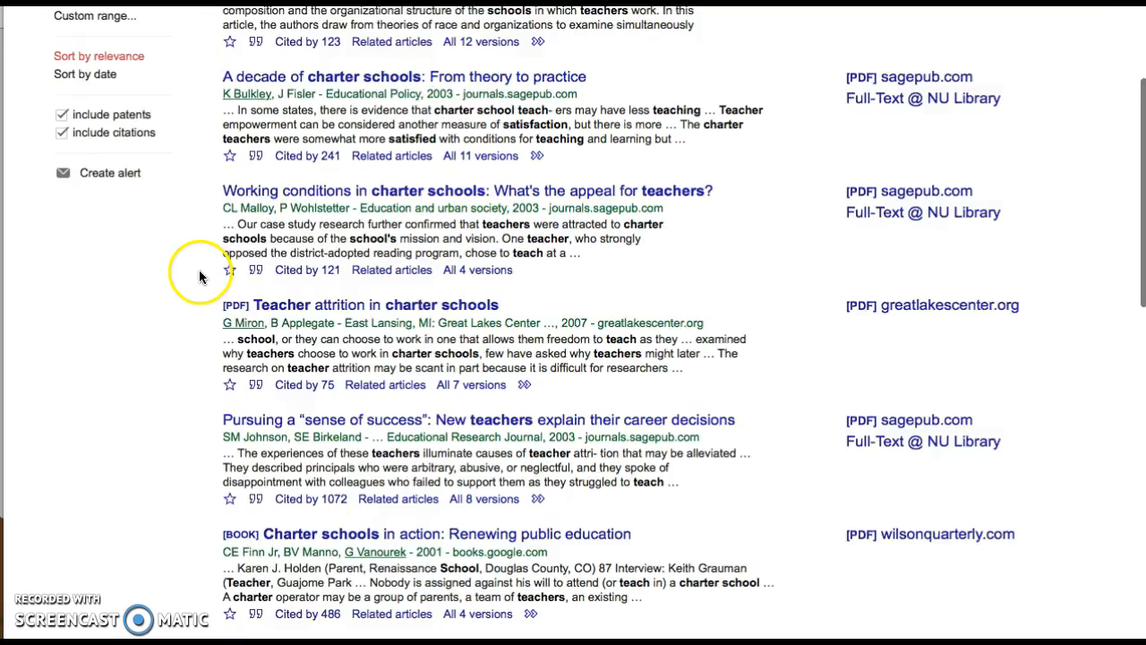
pyautogui.click(99, 176)
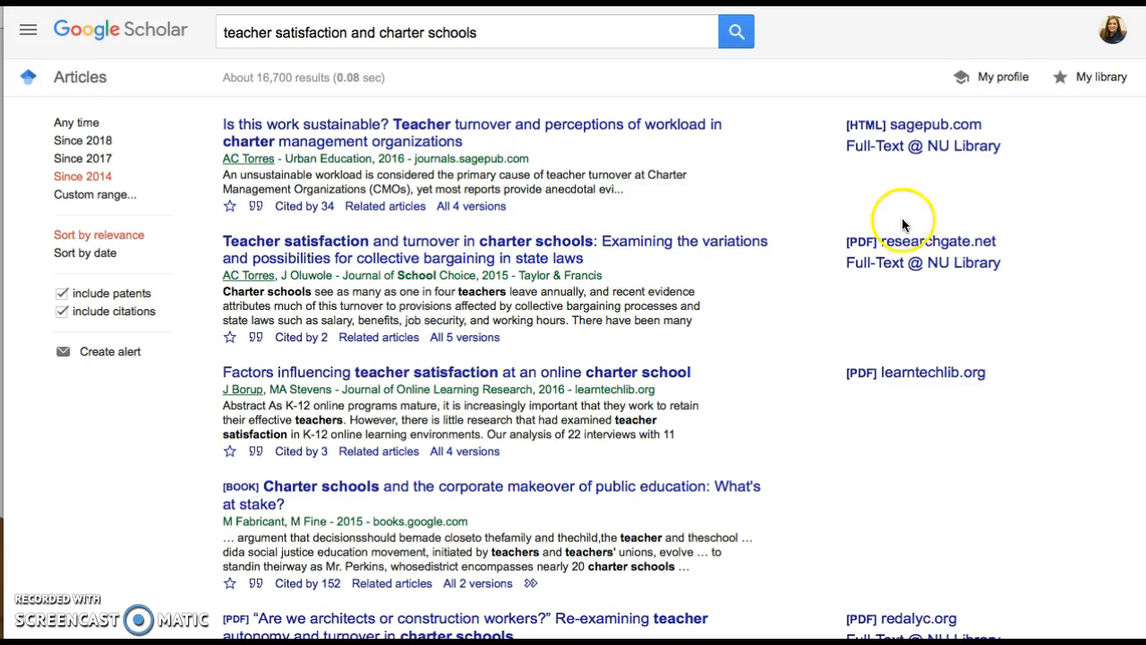
# Follow the Full-Text @ NU Library link for 'Teacher Satisfaction and Turnover in Charter Schools' and preview the article.
pyautogui.click(897, 267)
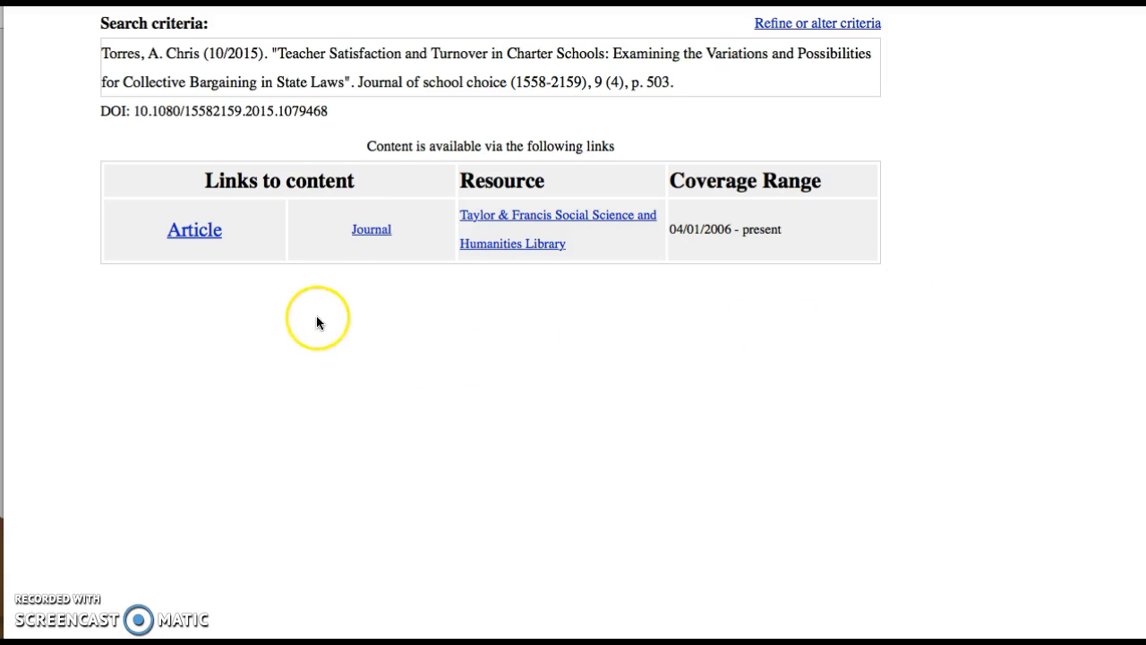
pyautogui.click(198, 236)
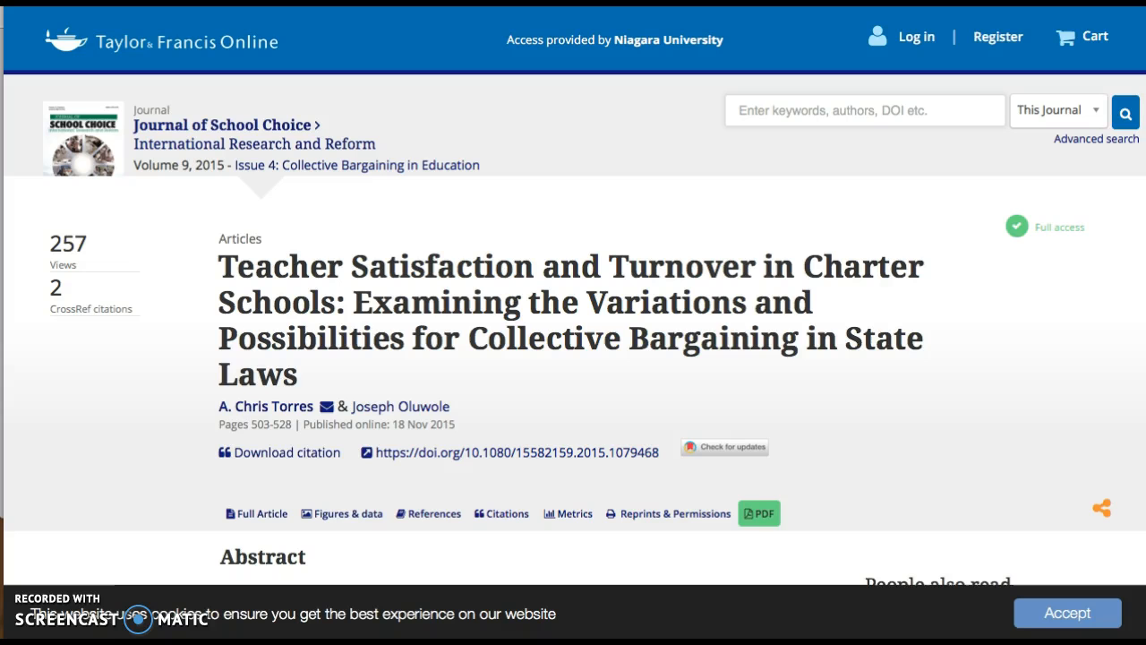
pyautogui.click(916, 1)
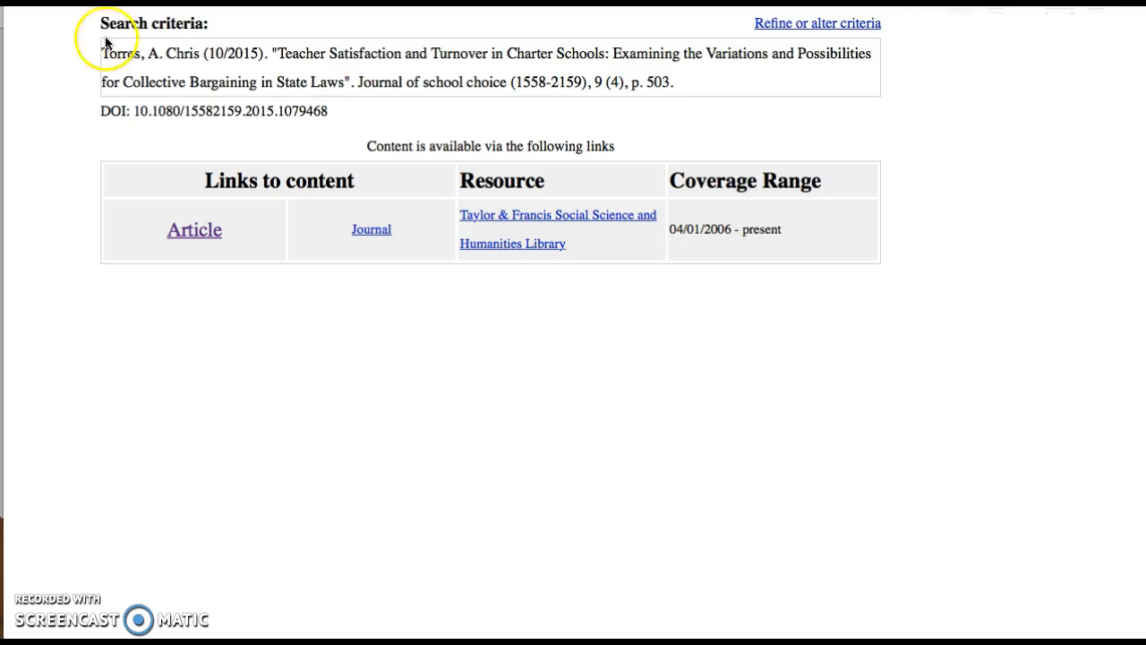